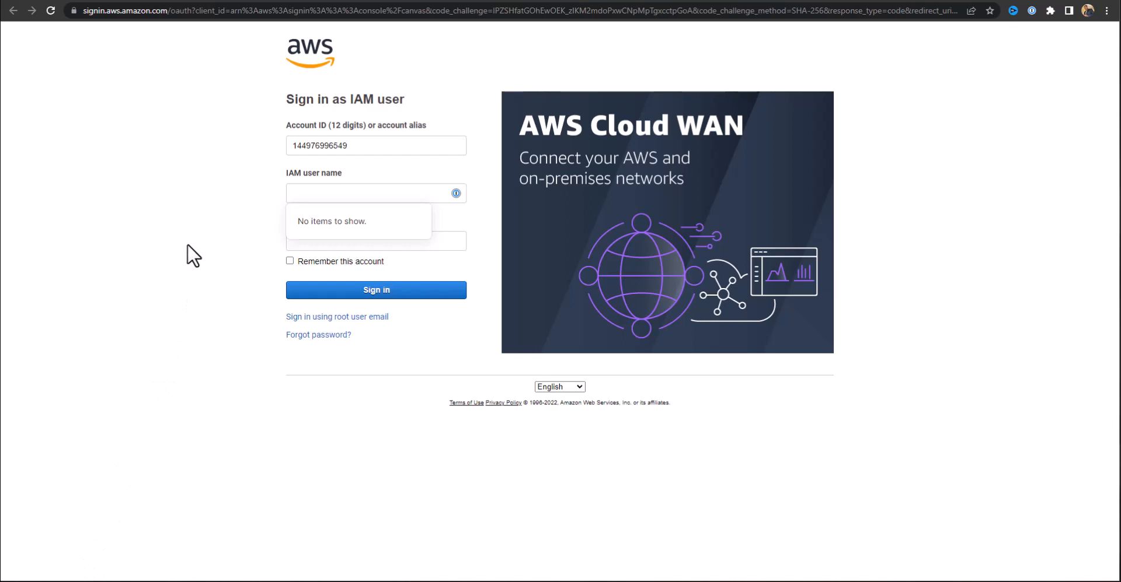
Sign in to the AWS console as an IAM user by entering the IAM user name and the account password
click(303, 190)
click(93, 223)
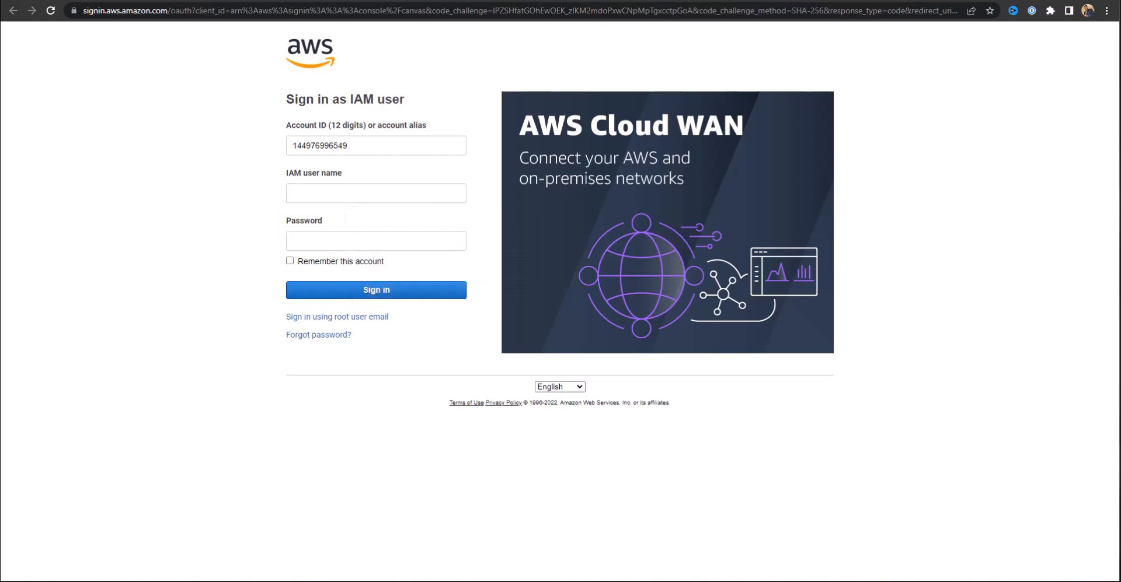
click(307, 193)
text(Whiz_User_41725.40216876)
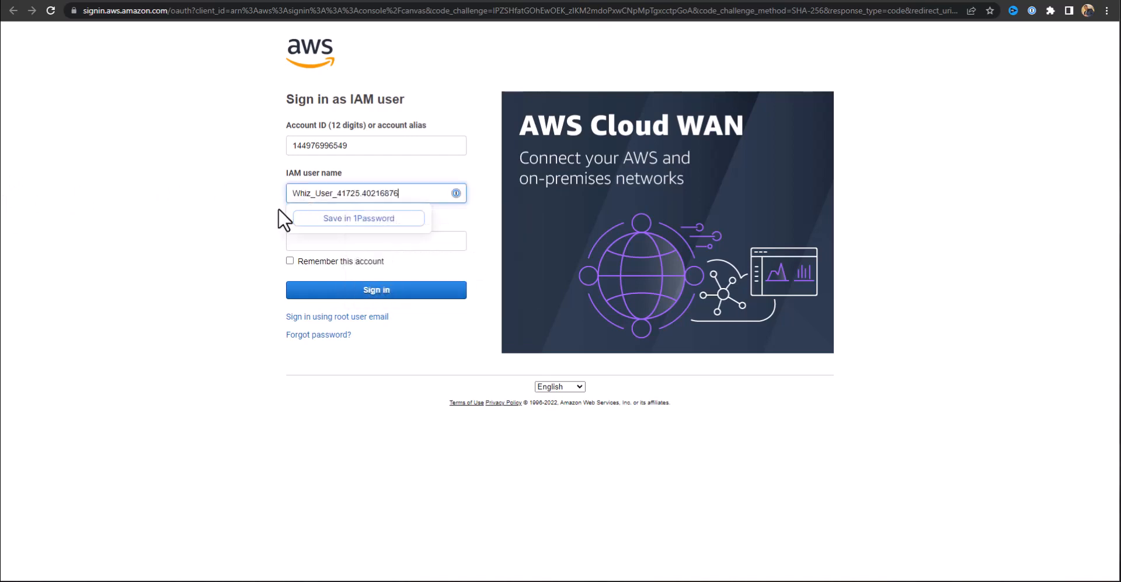
click(227, 230)
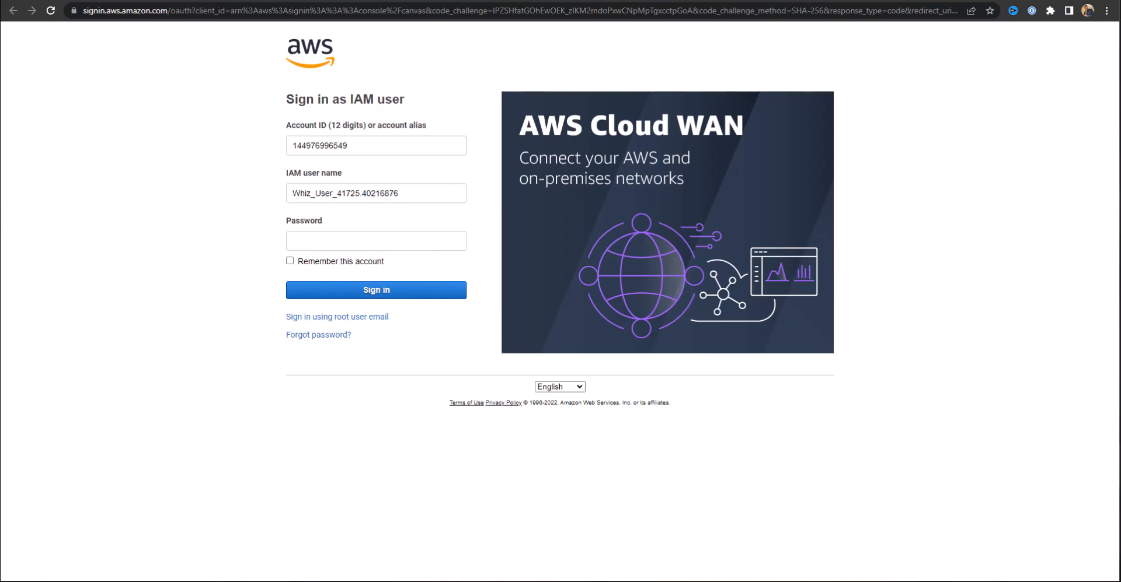
click(299, 238)
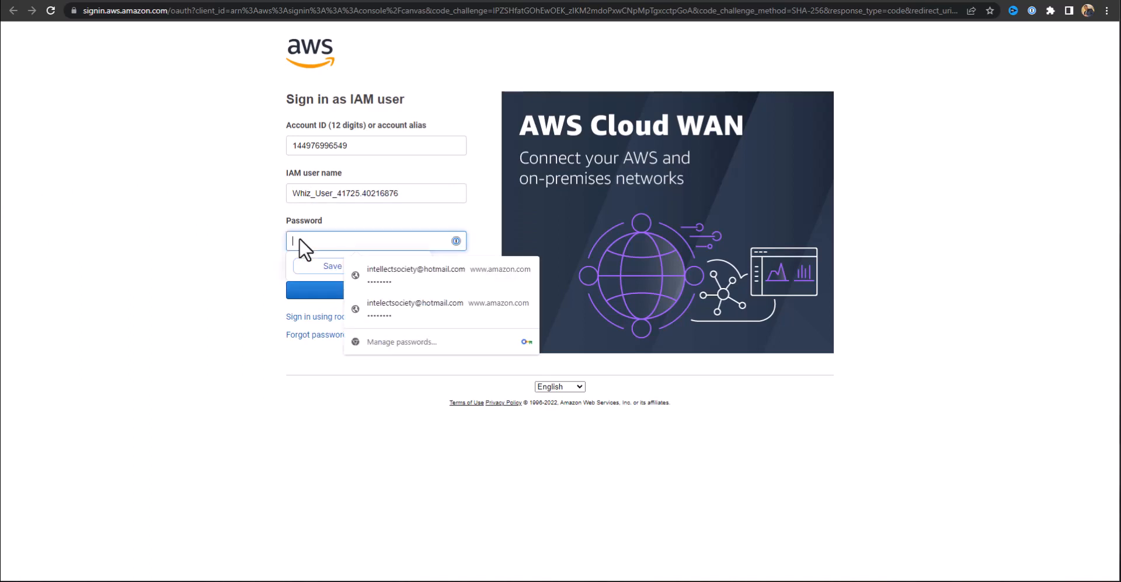
key(ctrl+v)
click(220, 260)
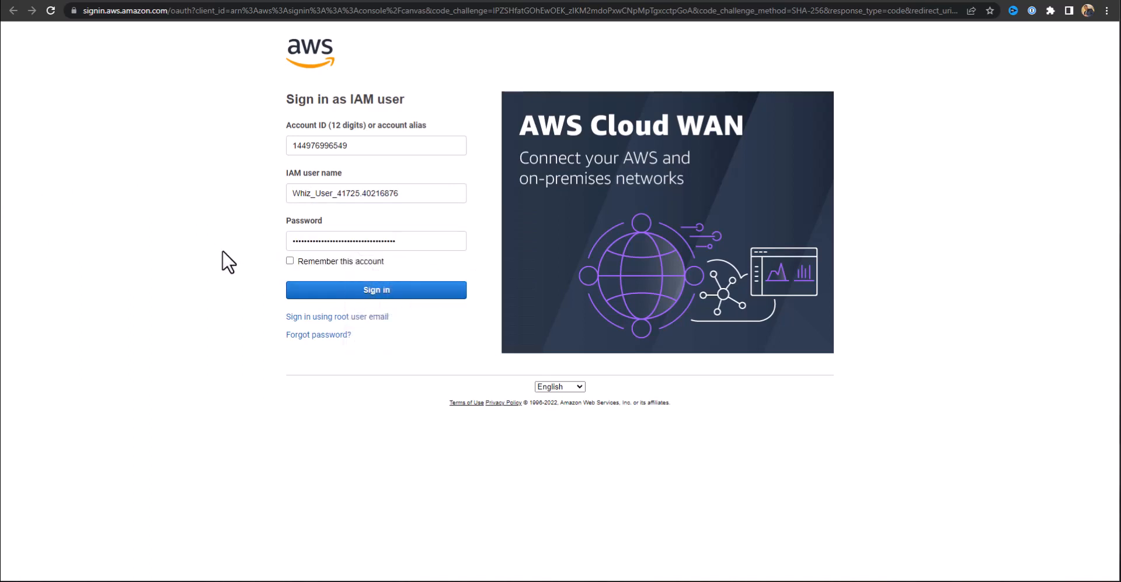
click(310, 294)
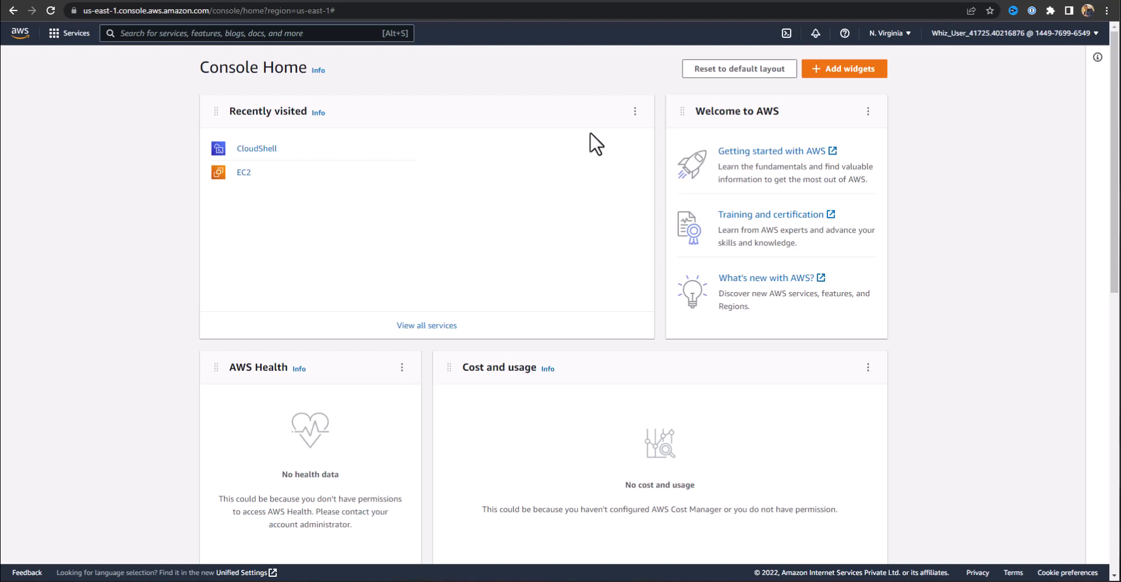
Check the list of available regions, keeping US East (N. Virginia), and open the EC2 service
click(890, 34)
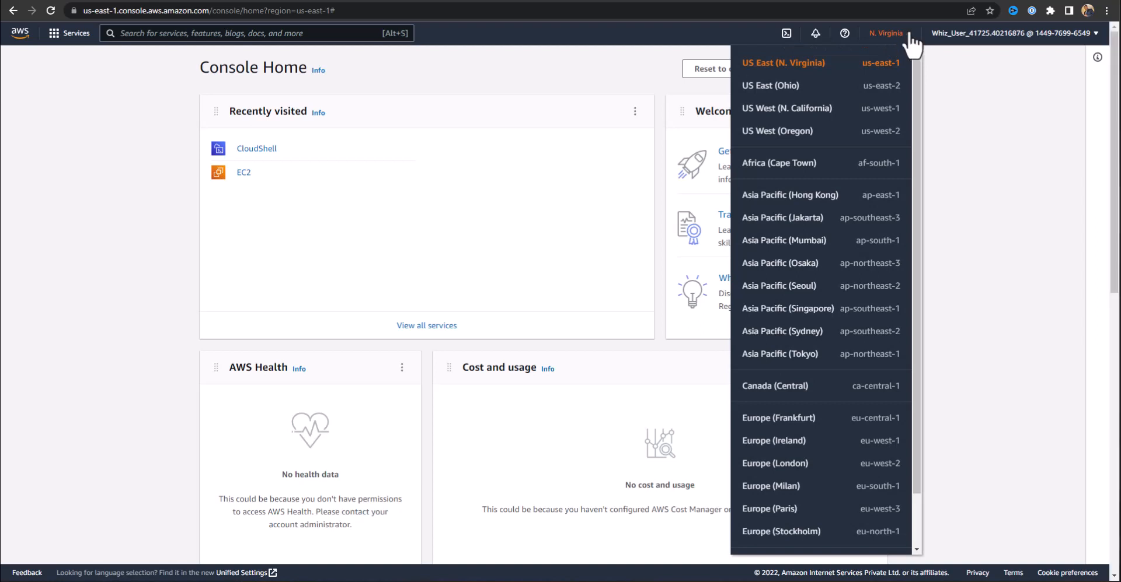
click(909, 35)
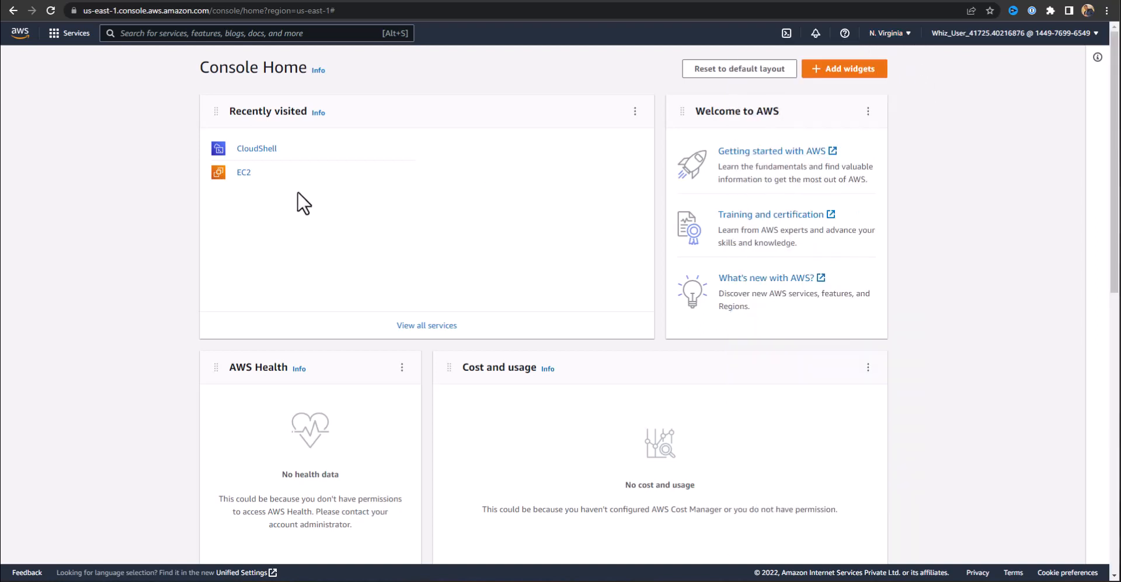
click(244, 173)
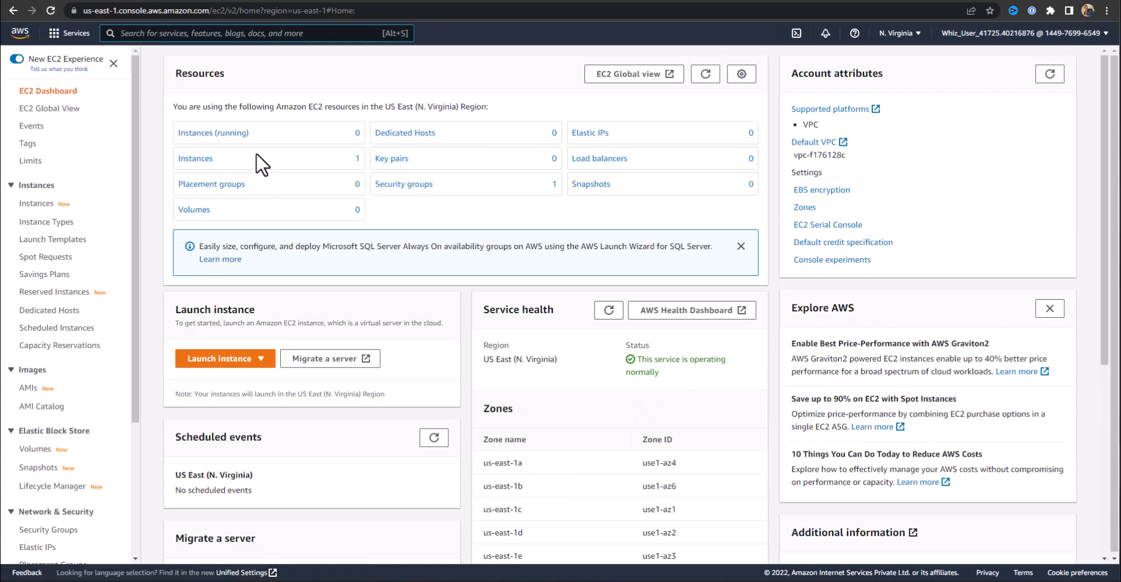
View the list of all EC2 instances and the list filtered to running instances
click(207, 165)
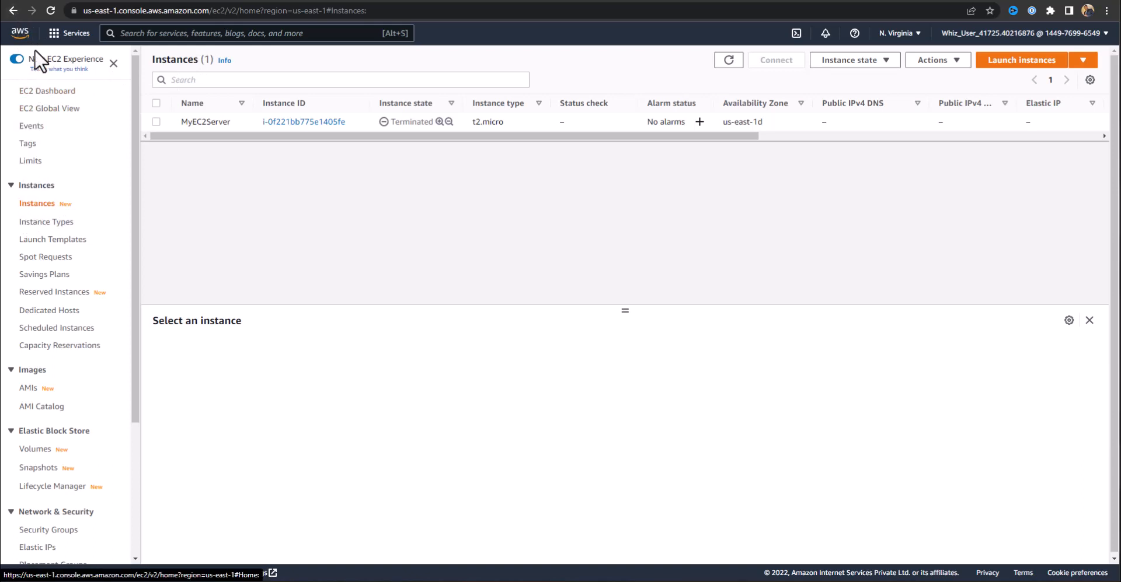
click(19, 9)
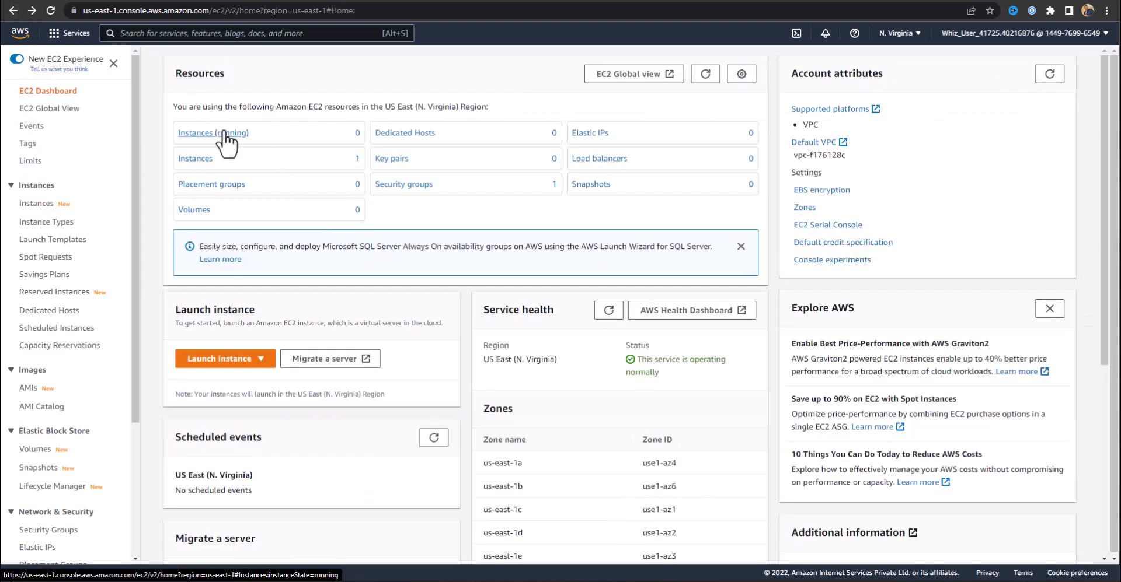
click(223, 140)
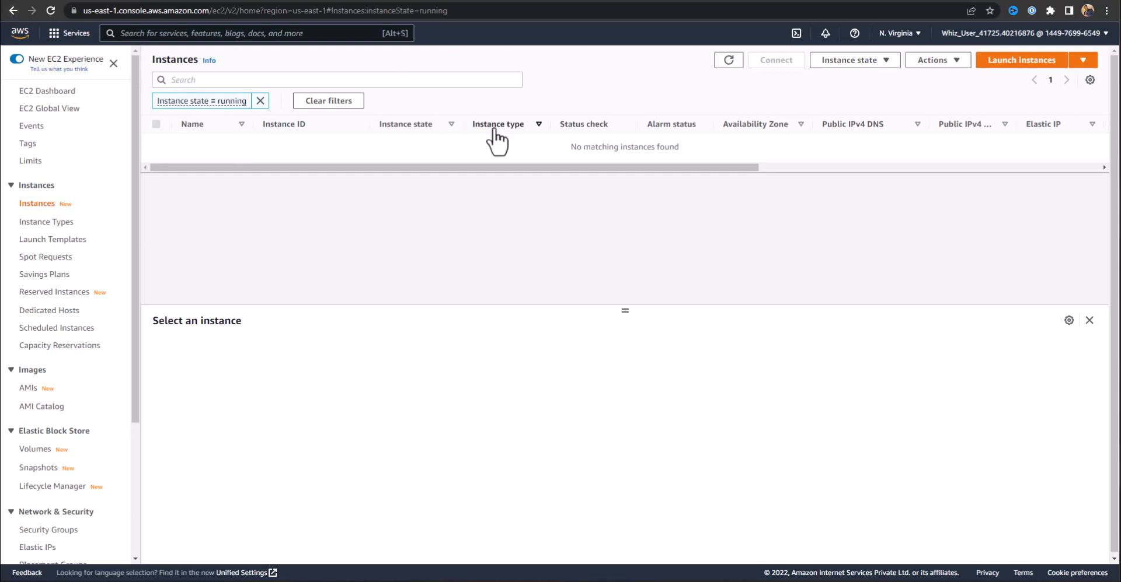
Start launching a new EC2 instance and go to its application and OS image choices
click(1014, 61)
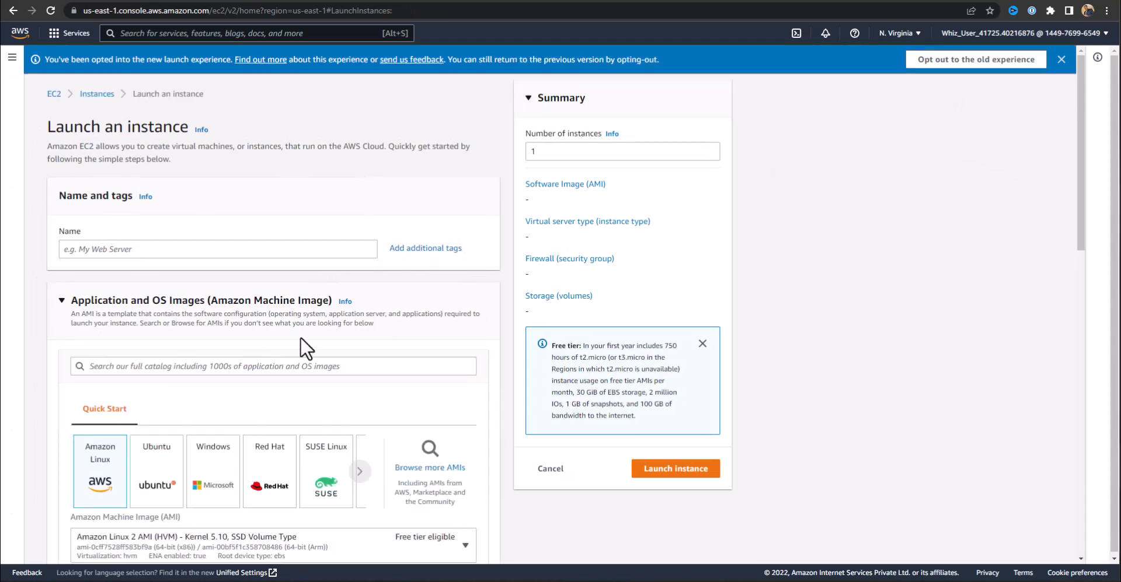
scroll(254, 385, down, 2)
scroll(255, 386, down, 2)
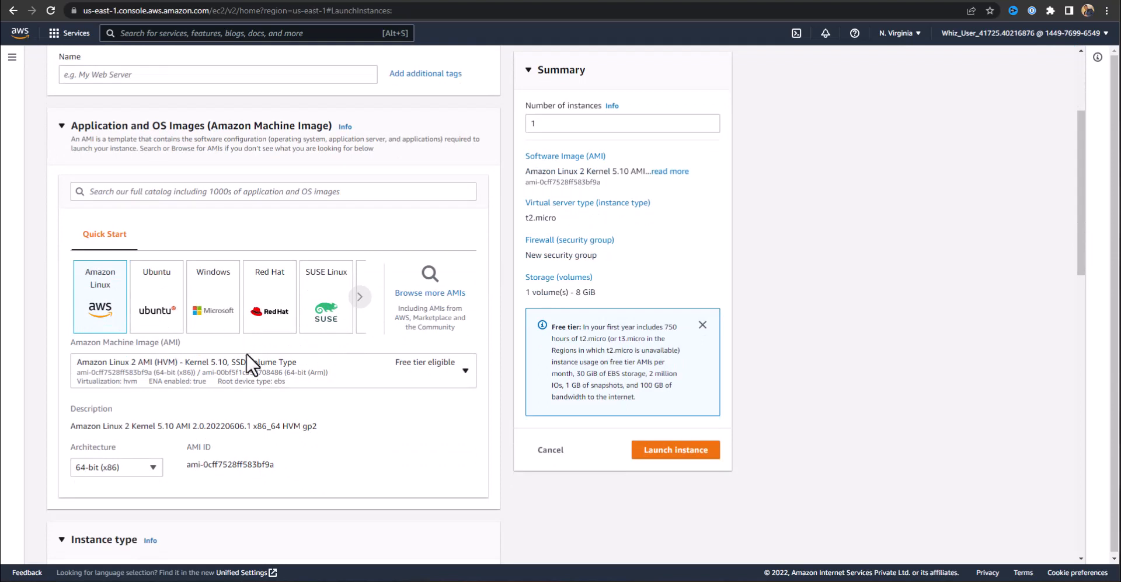
Browse the Windows machine image versions and try the Red Hat and Ubuntu images for the instance
click(206, 315)
click(463, 372)
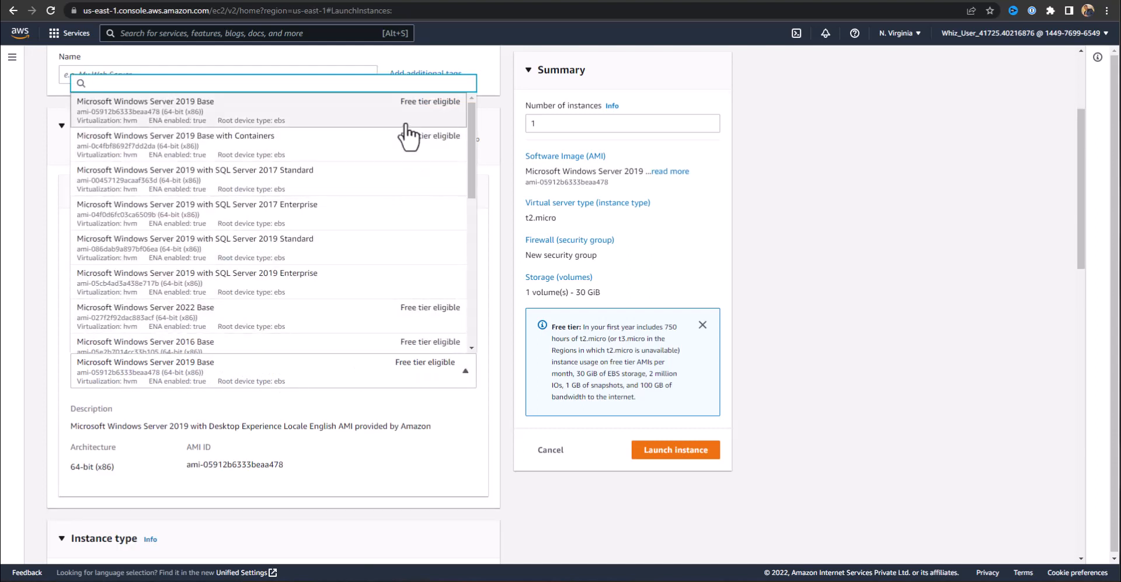
click(458, 374)
click(280, 307)
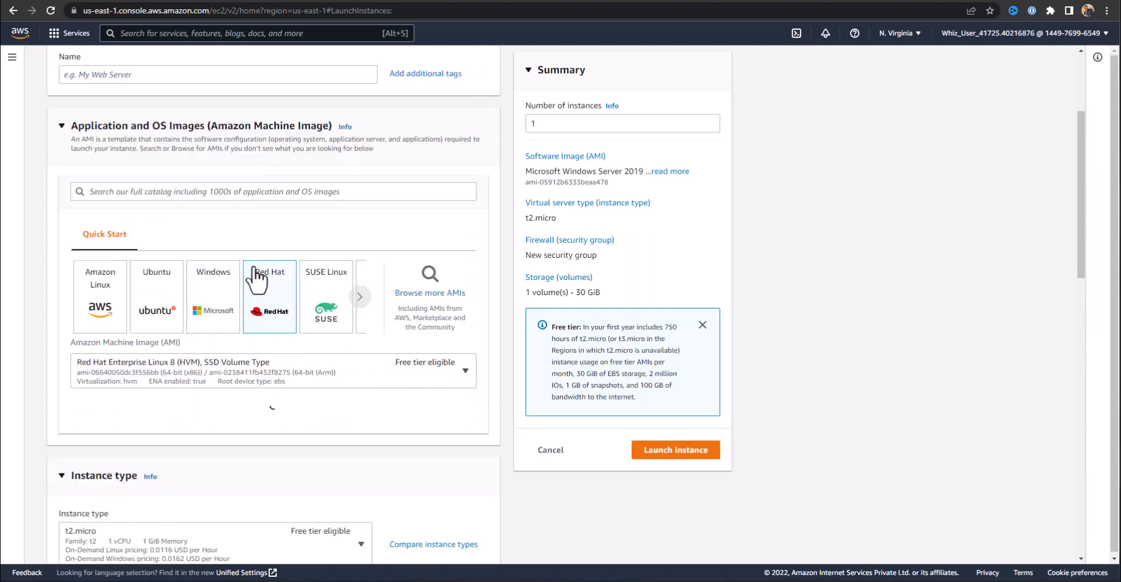
click(163, 291)
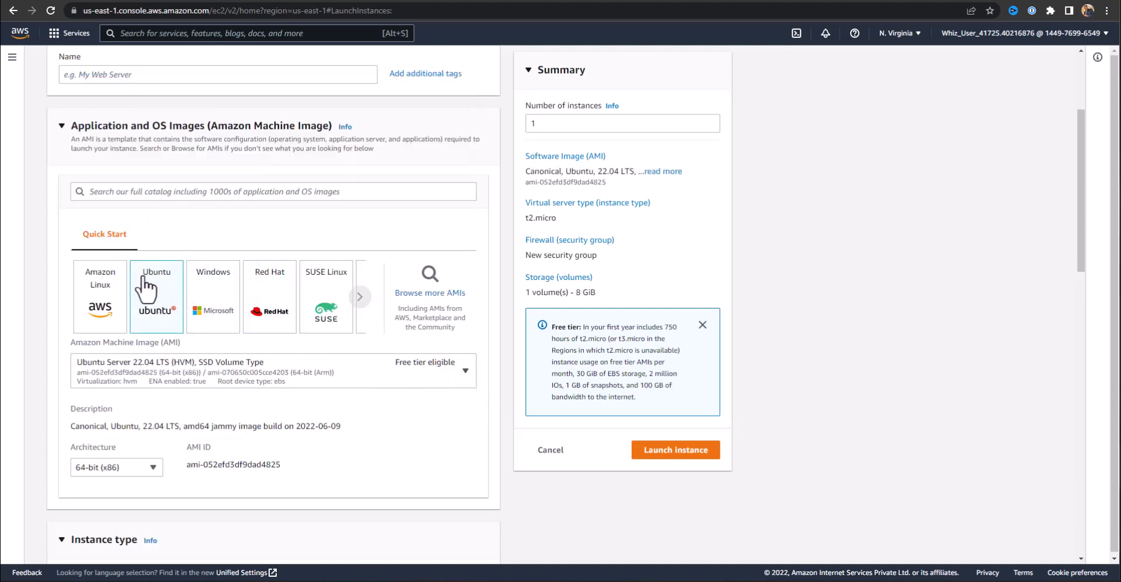
Try the macOS image for the instance and look through its available machine image versions
click(360, 297)
click(361, 297)
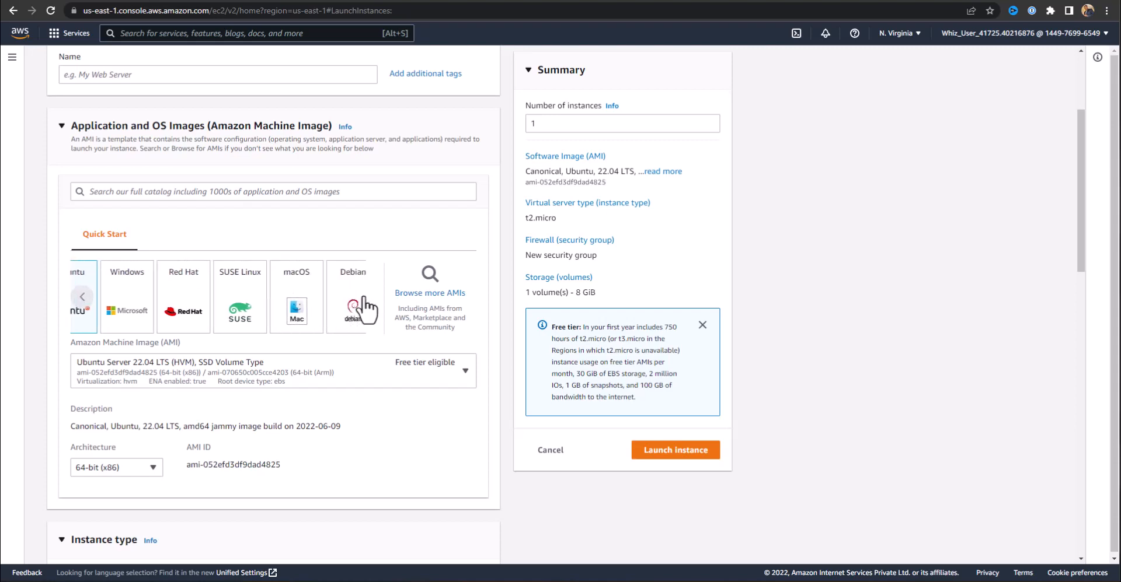
click(274, 298)
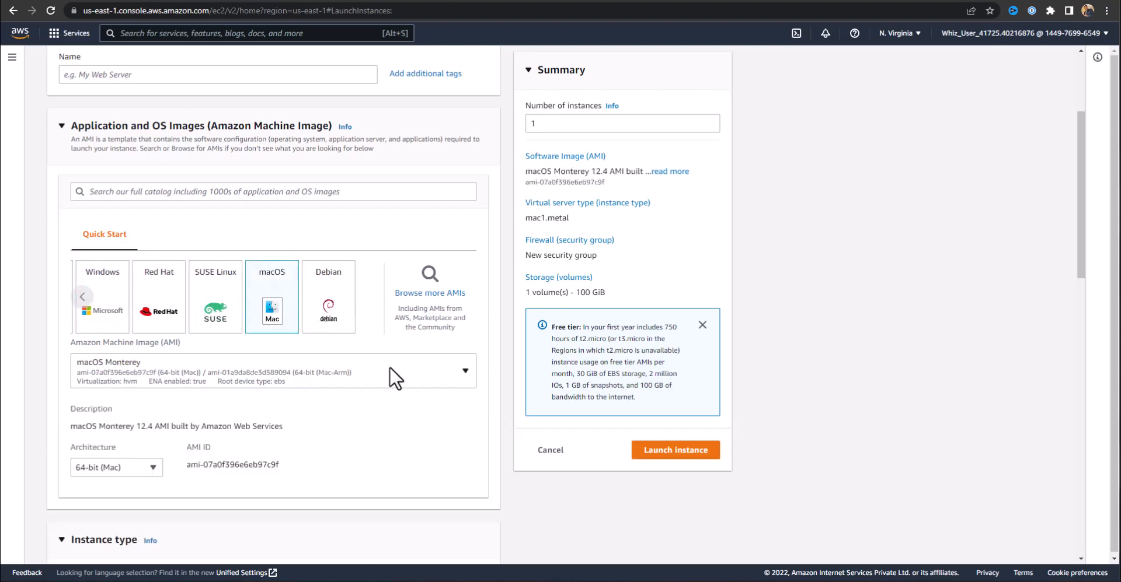
click(458, 374)
scroll(437, 442, down, 2)
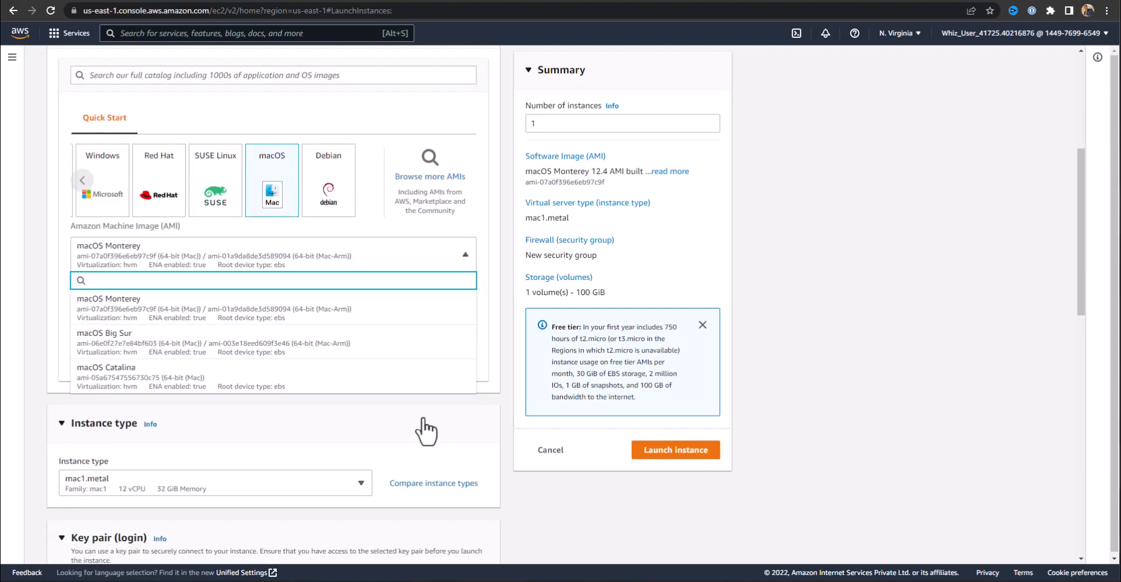
scroll(393, 343, up, 1)
click(464, 310)
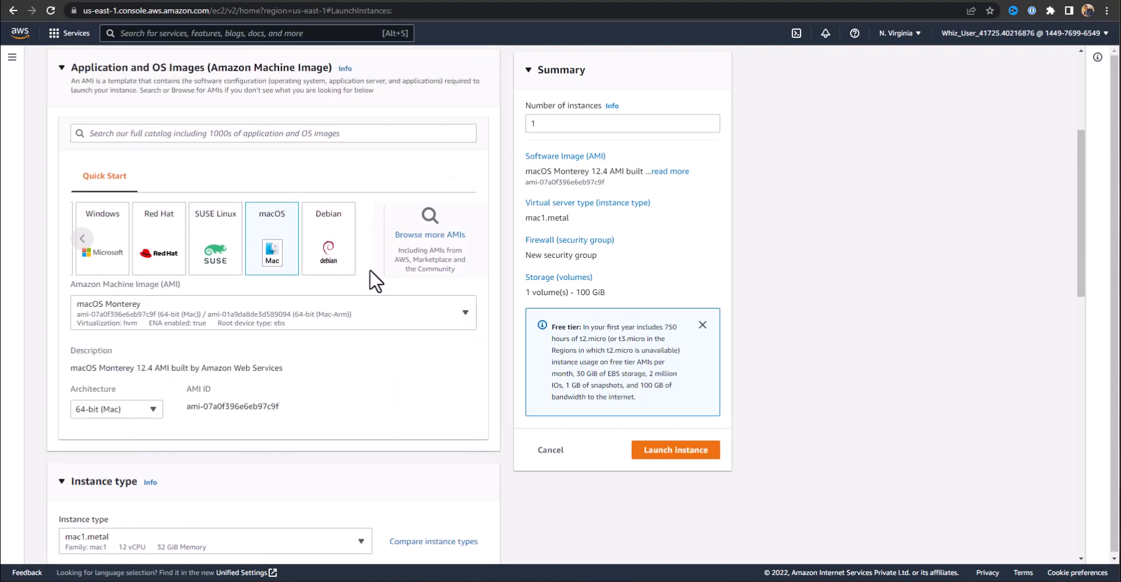
Try the Debian image and set the instance's operating system image to Amazon Linux
click(344, 260)
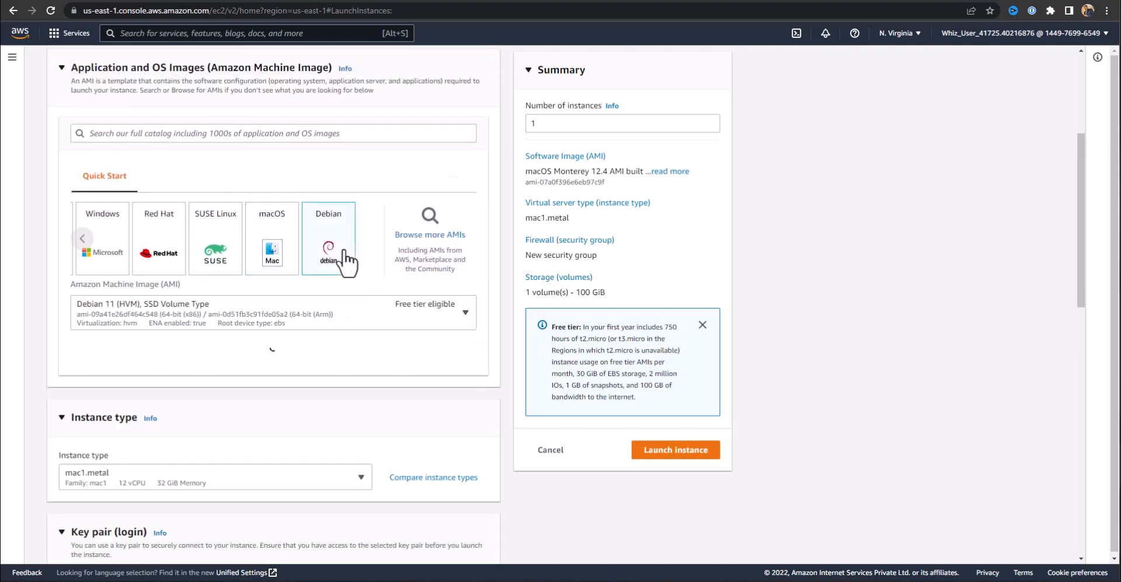
click(82, 238)
click(82, 239)
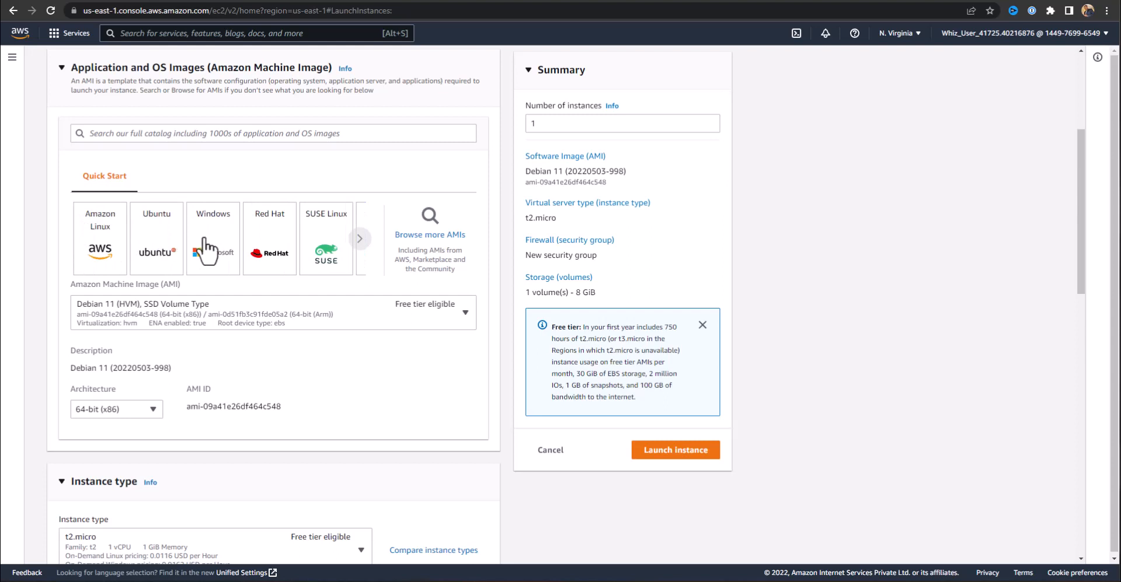
click(98, 238)
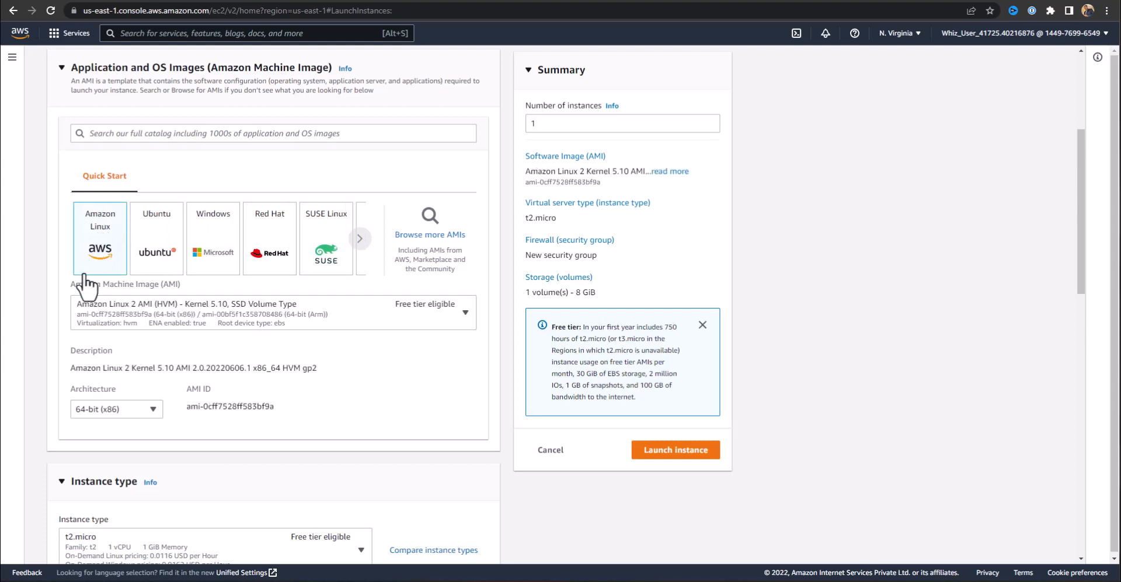
Look through the available instance types, keeping t2.micro
scroll(274, 342, down, 5)
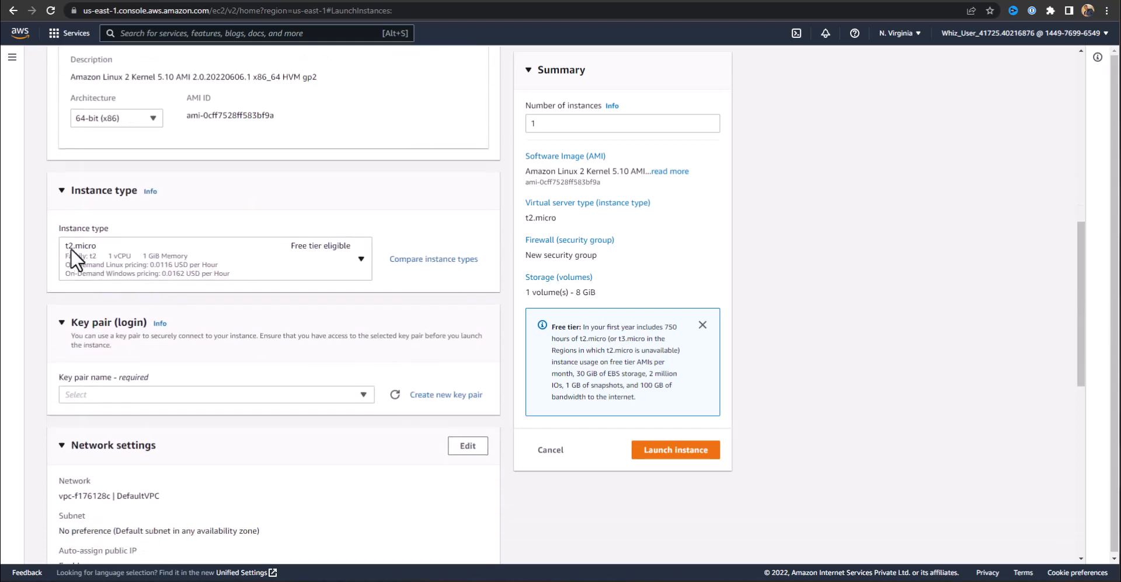
click(359, 257)
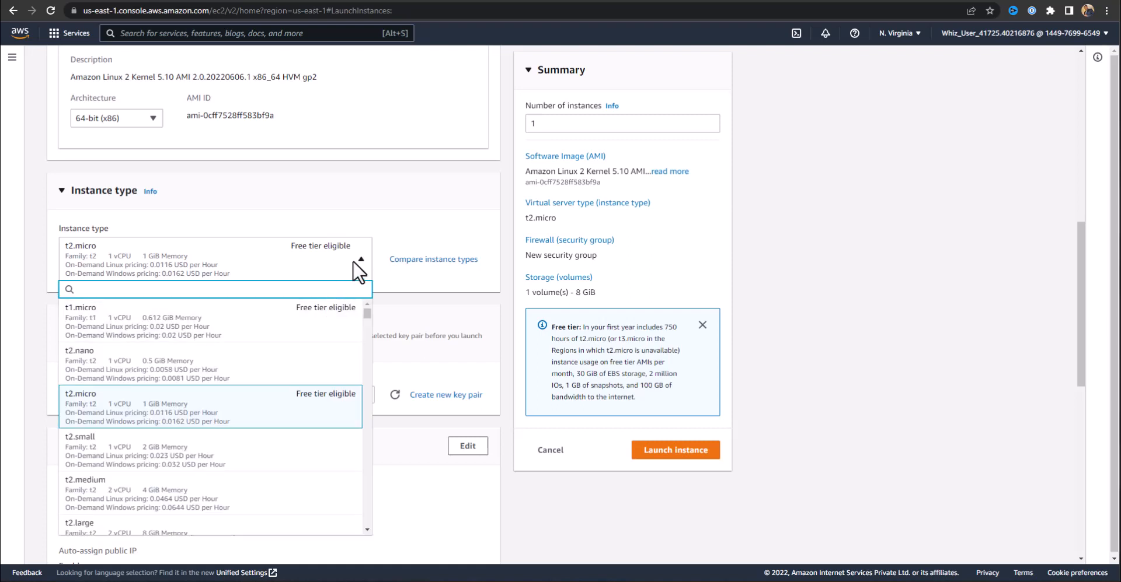
click(352, 249)
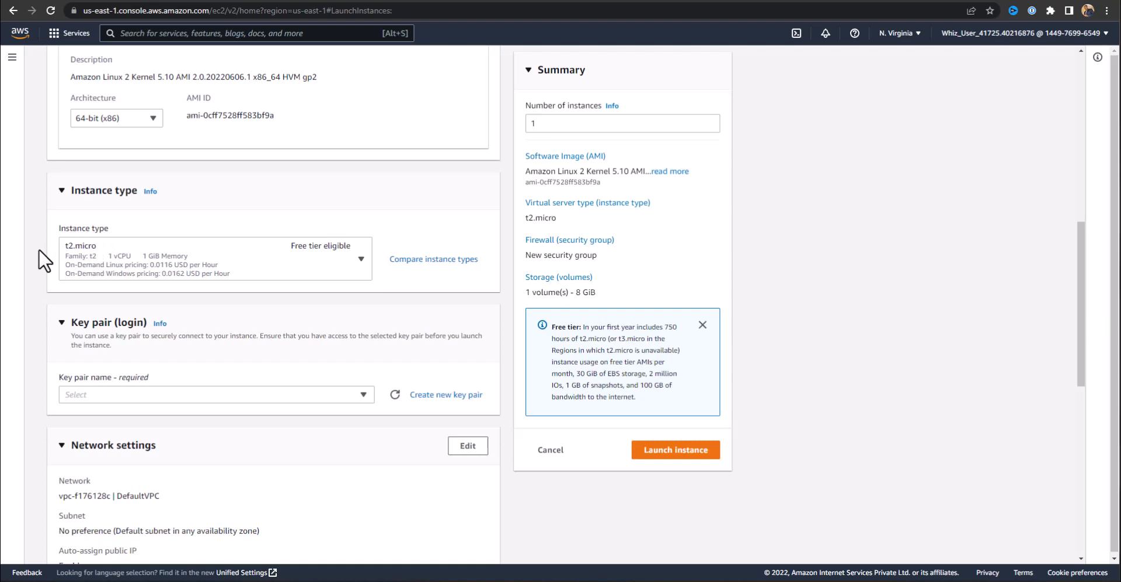
Set the instance's login to proceed without a key pair
scroll(249, 362, down, 2)
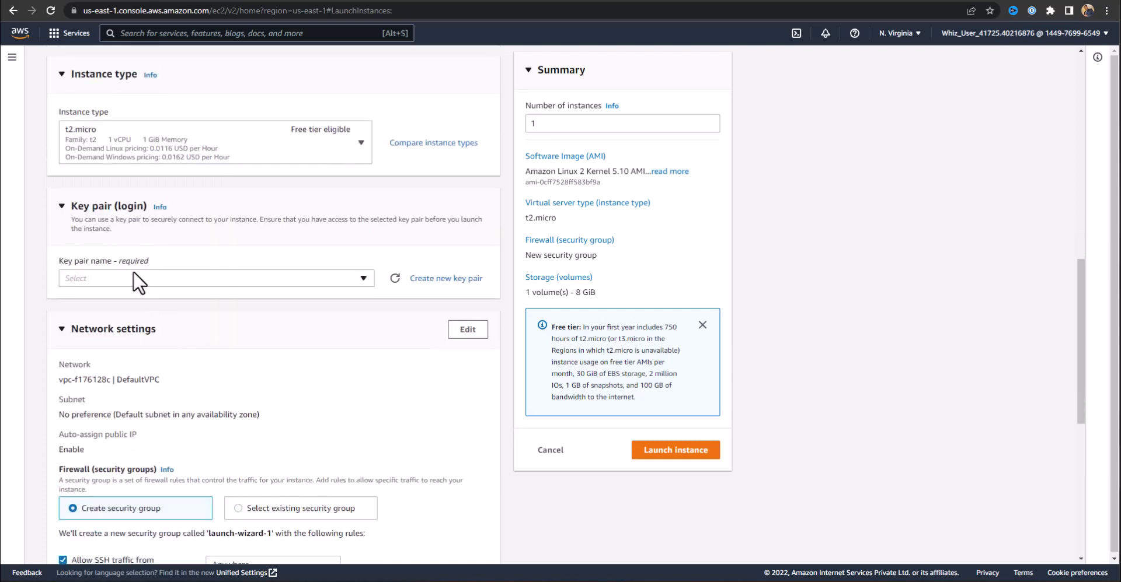
click(129, 278)
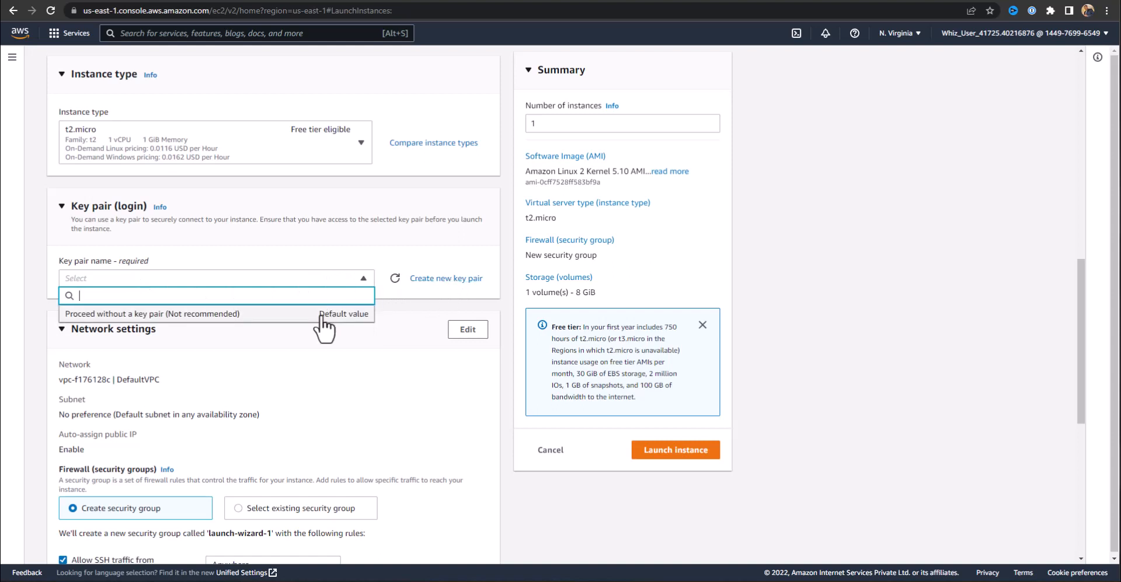
click(259, 316)
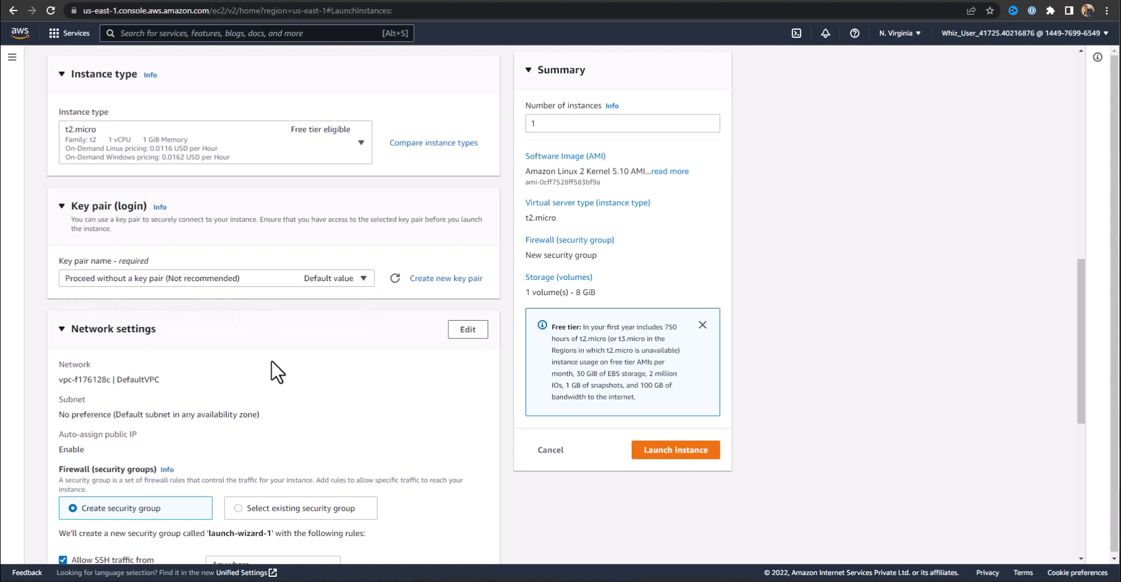
Allow HTTPS traffic from the internet in the new security group and dismiss the warning about rules with source 0.0.0.0/0
scroll(270, 360, down, 2)
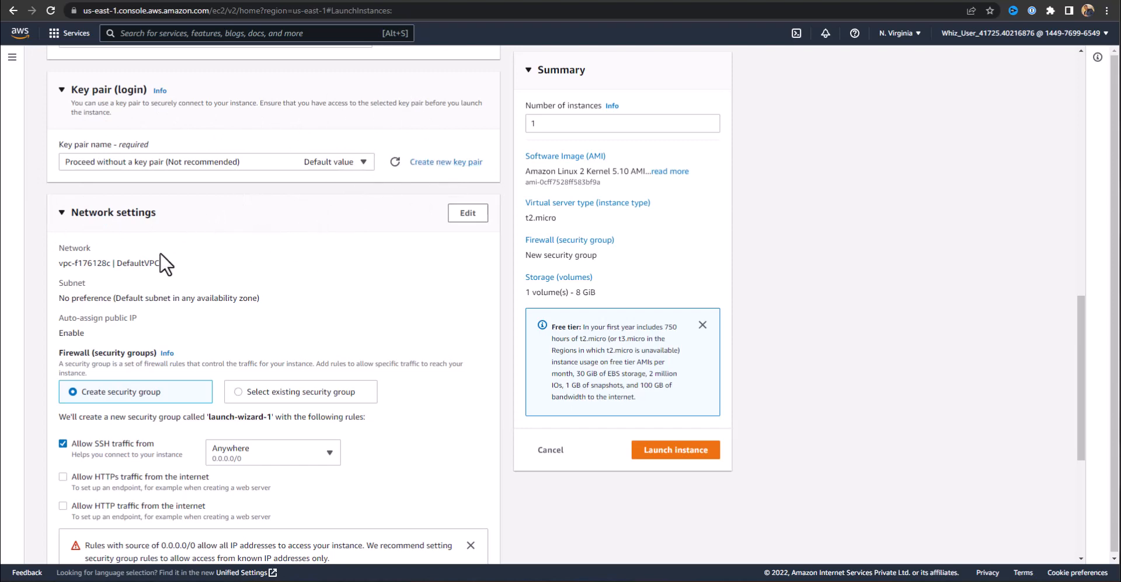
scroll(150, 238, down, 2)
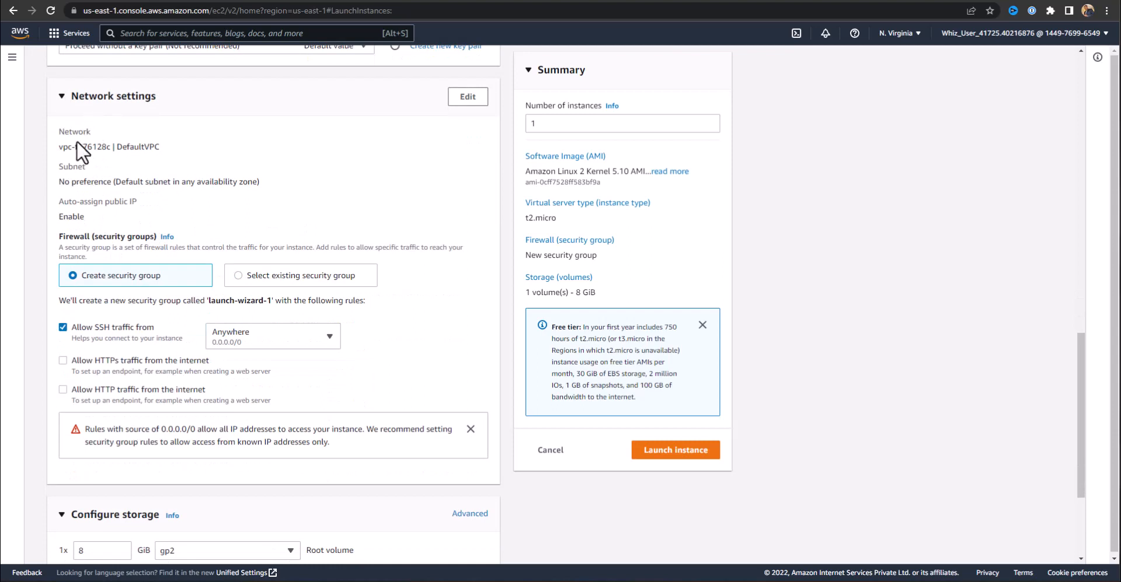
drag(57, 201, 146, 200)
click(127, 210)
scroll(146, 309, down, 2)
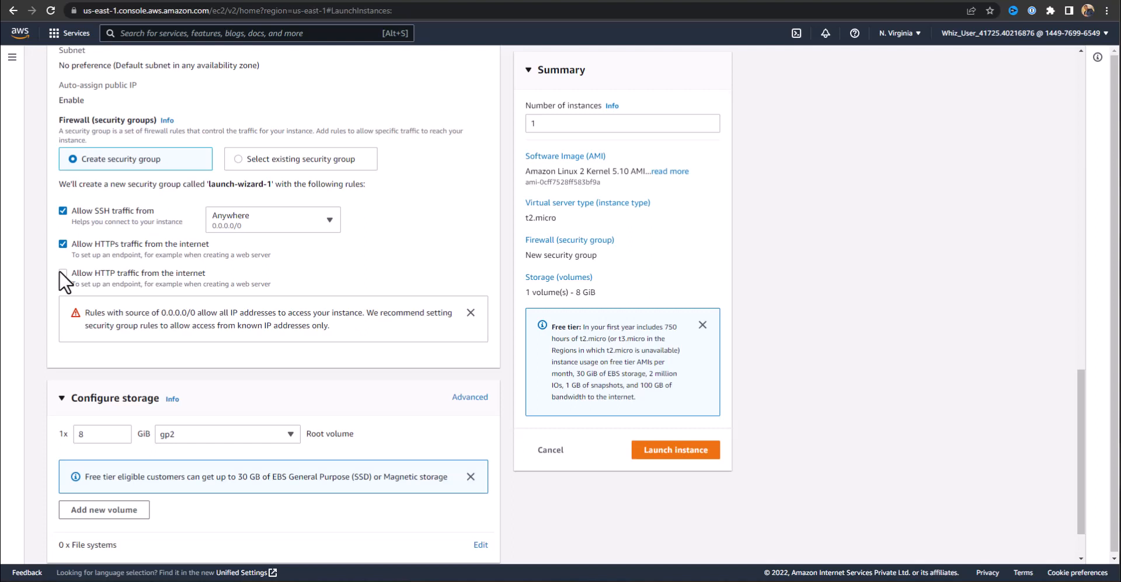
click(62, 273)
click(470, 313)
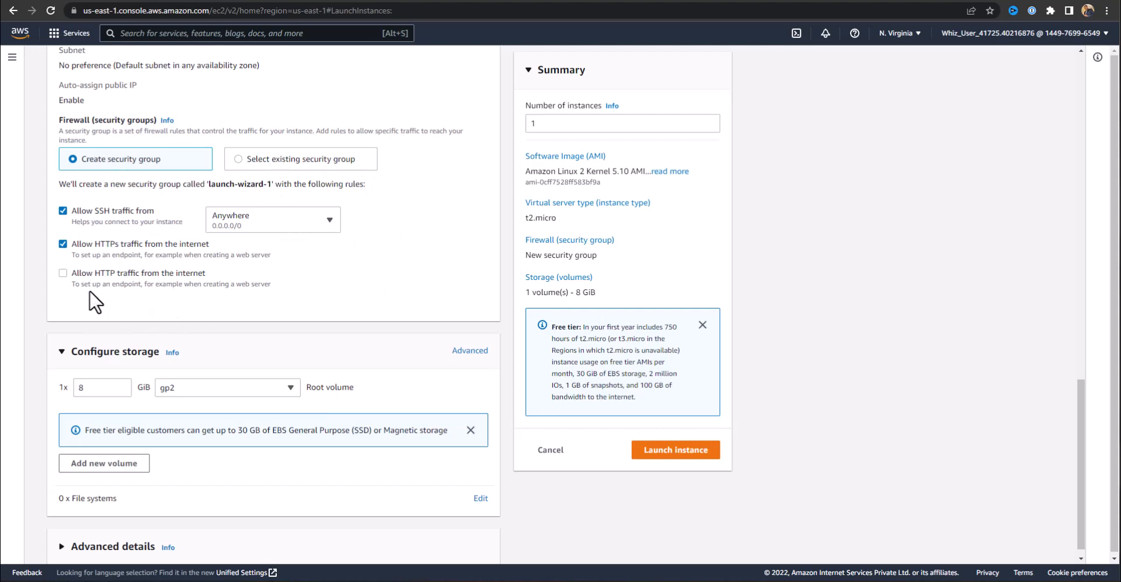
scroll(95, 260, down, 1)
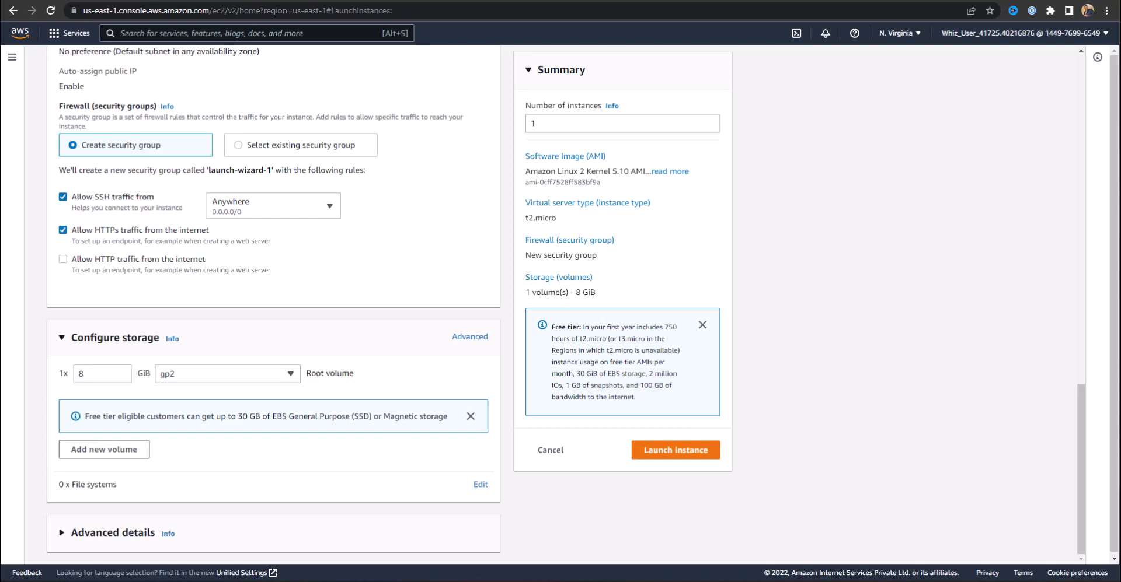
Expand the instance's advanced details and set the purchasing option to request Spot Instances
scroll(159, 234, down, 2)
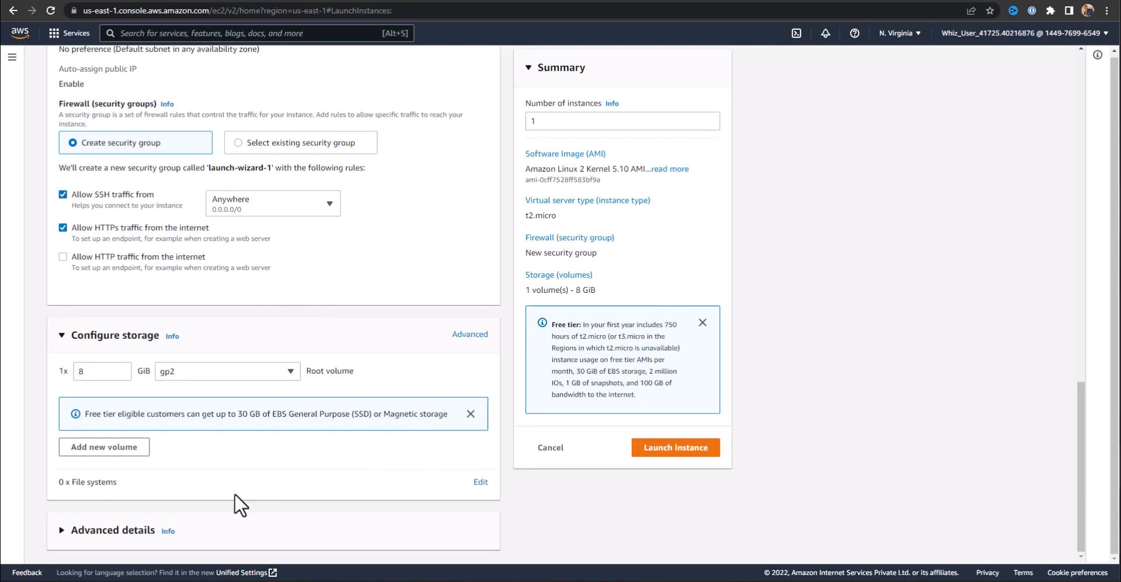
click(103, 531)
scroll(309, 422, down, 7)
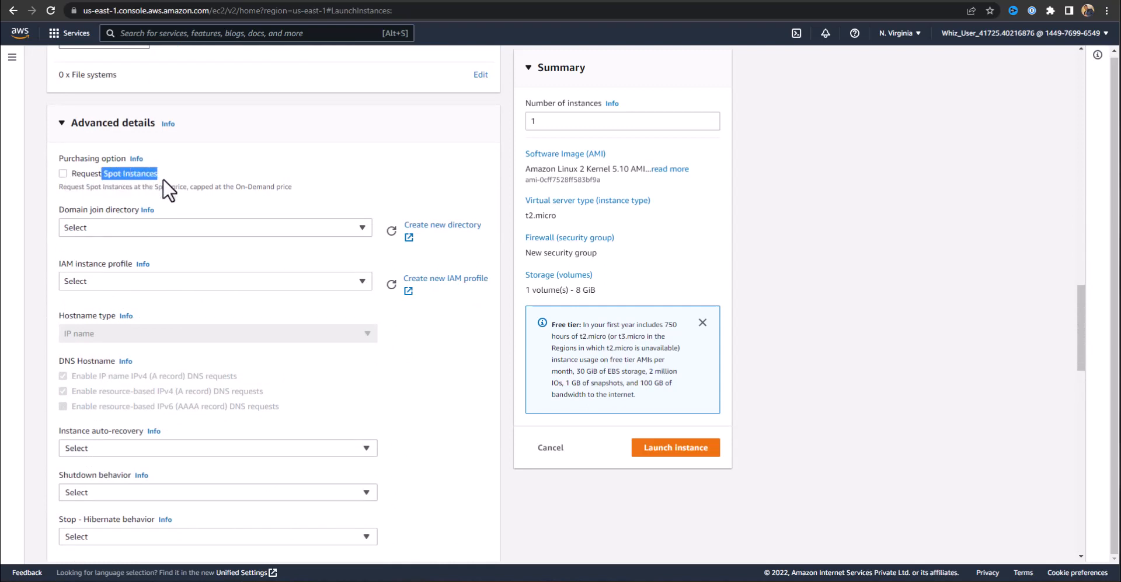
click(143, 181)
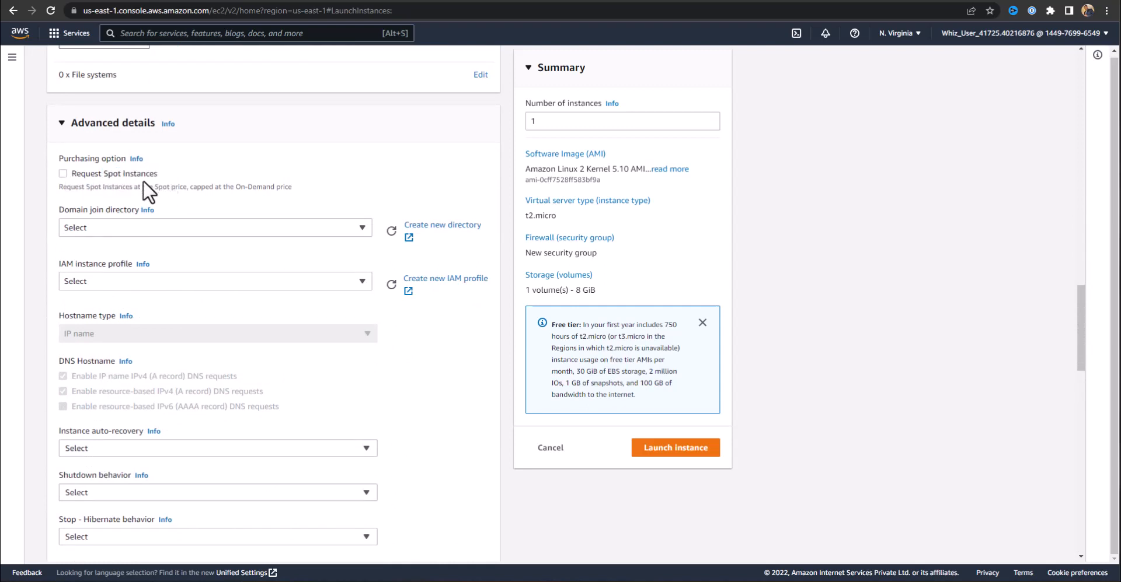
click(63, 174)
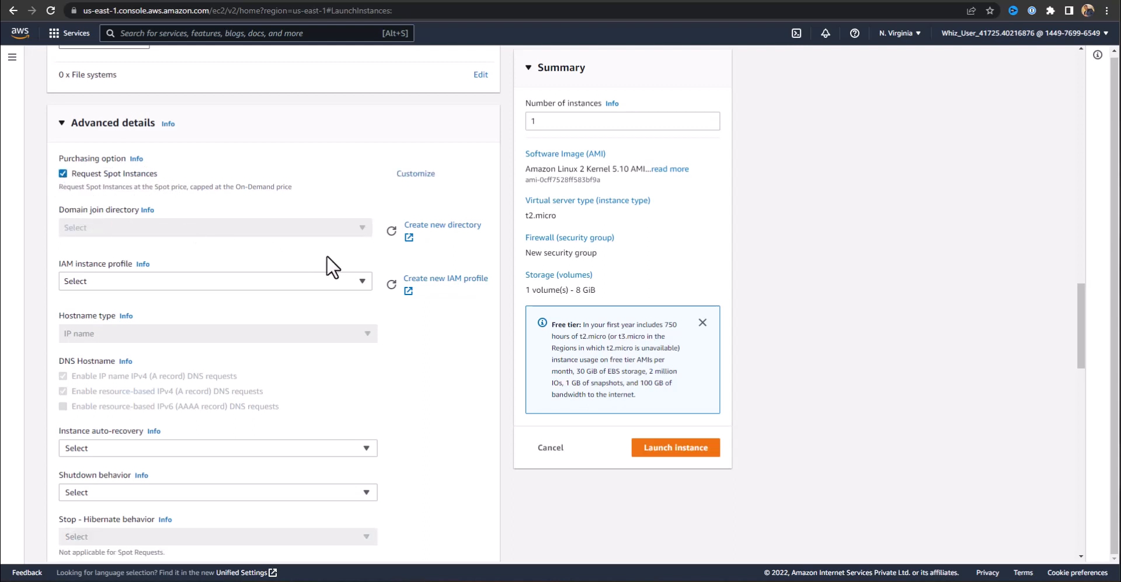
Look through the available IAM instance profile and shutdown behavior options without choosing any
scroll(385, 303, down, 3)
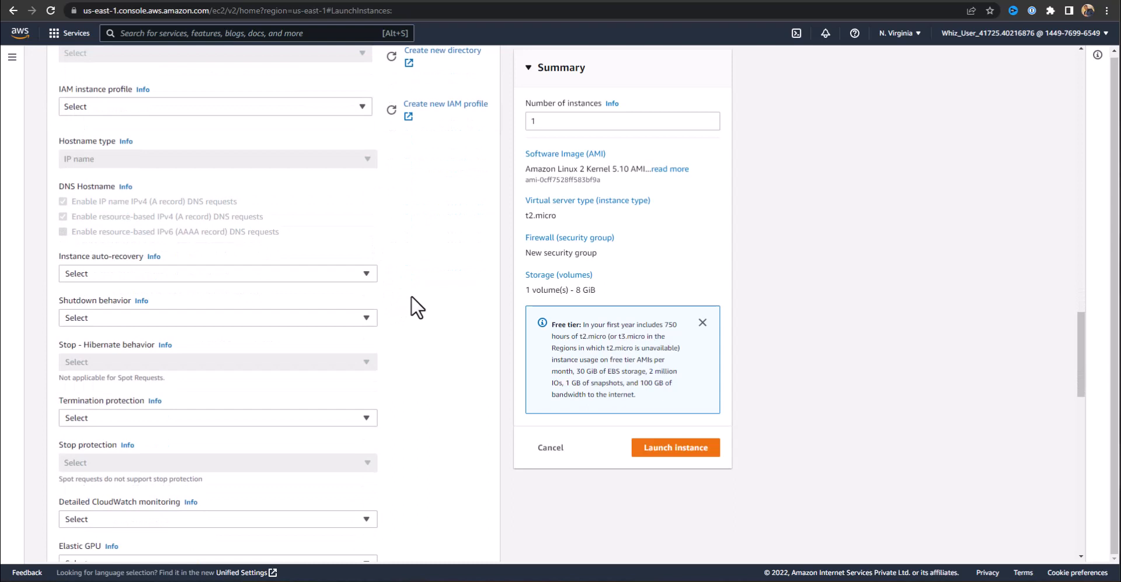
click(348, 108)
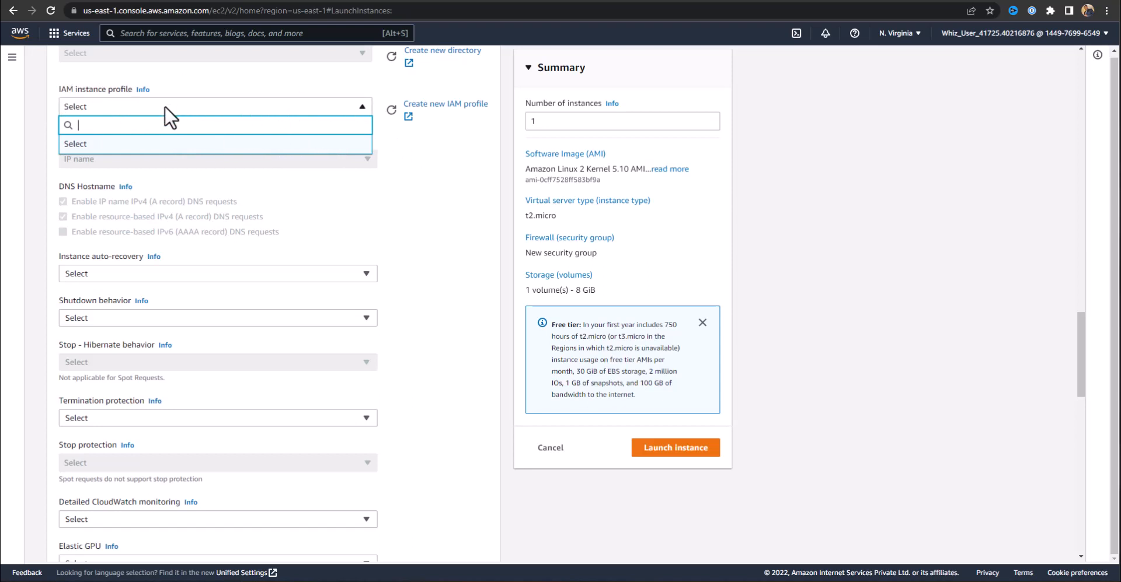
click(398, 149)
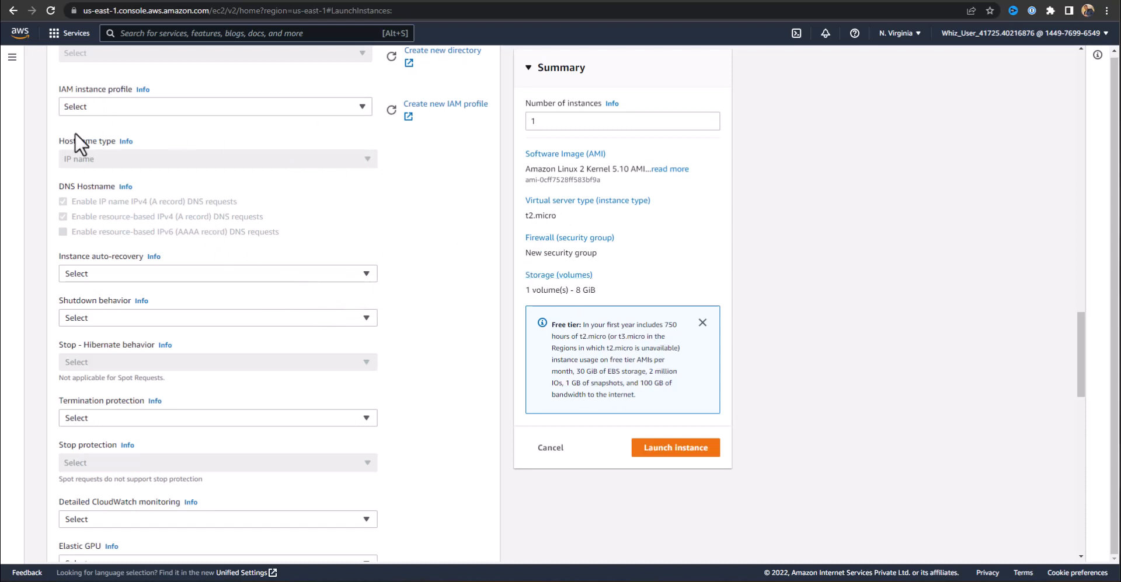
scroll(380, 300, down, 2)
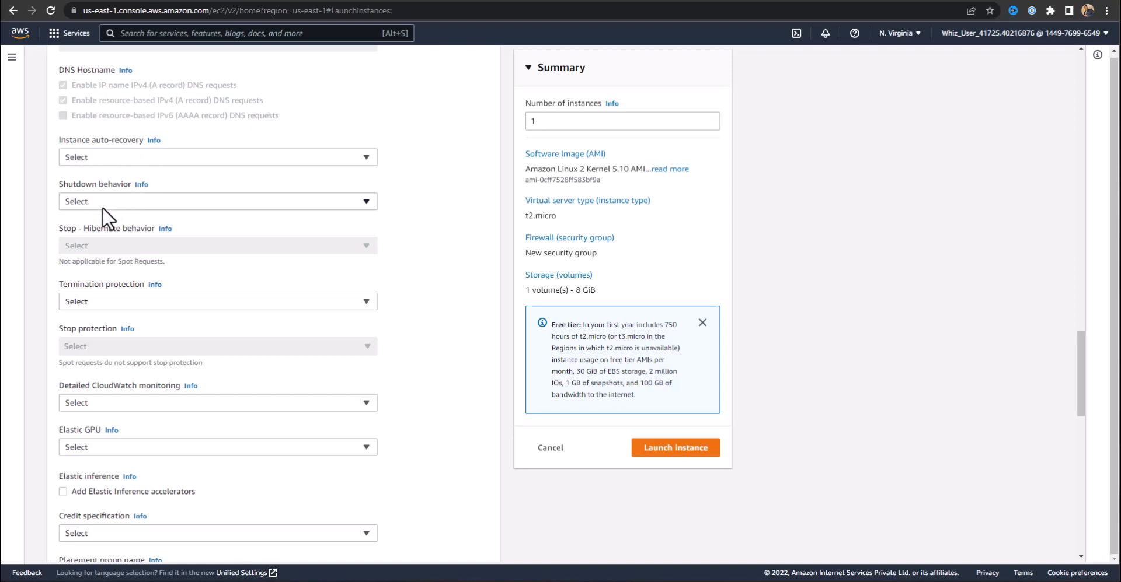
click(124, 204)
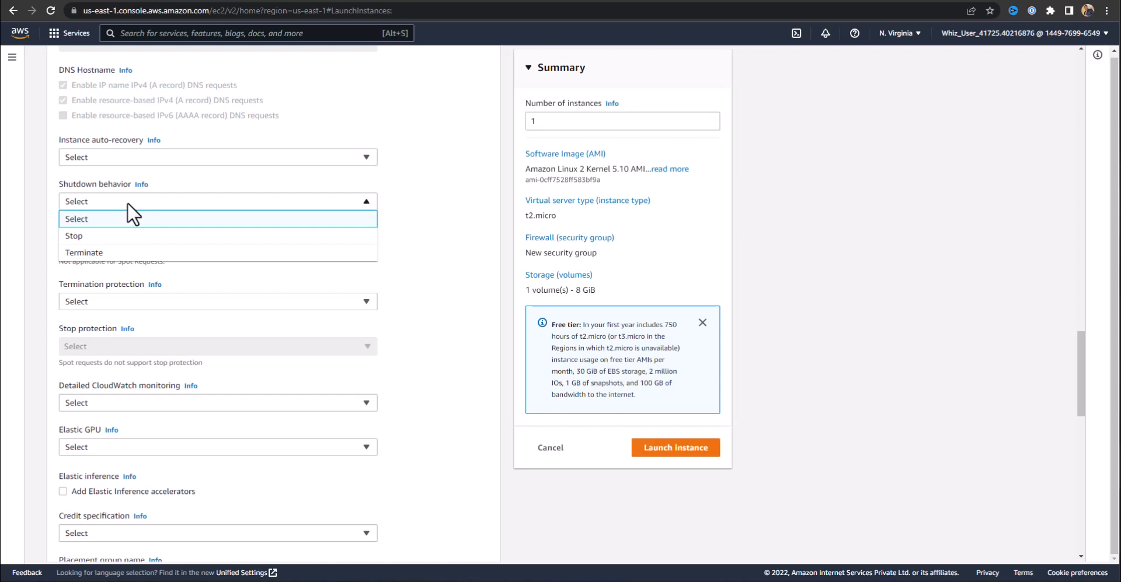
click(127, 203)
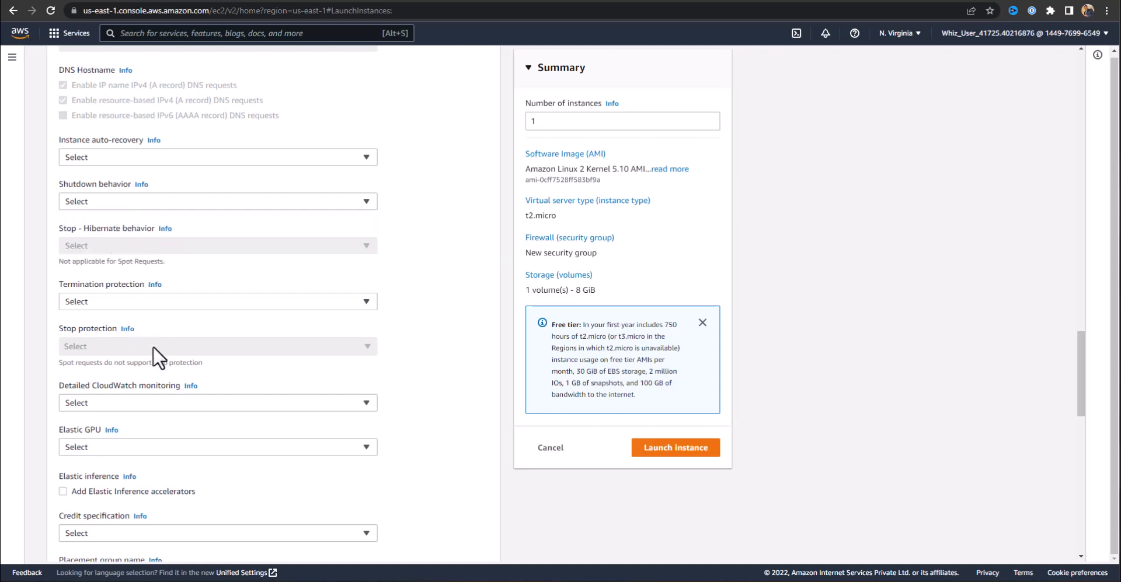
Enter a user data bash script that updates yum, installs httpd, writes "Welcome to Whizlabs Server" to /var/www/html/index.html, and starts and enables httpd
scroll(463, 362, down, 4)
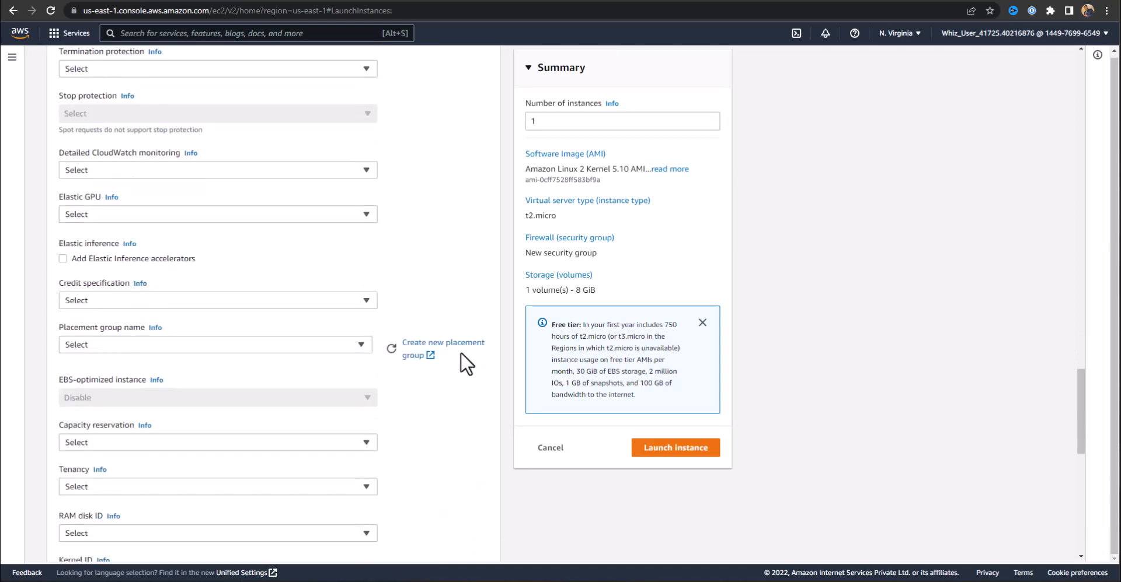
scroll(408, 309, down, 1)
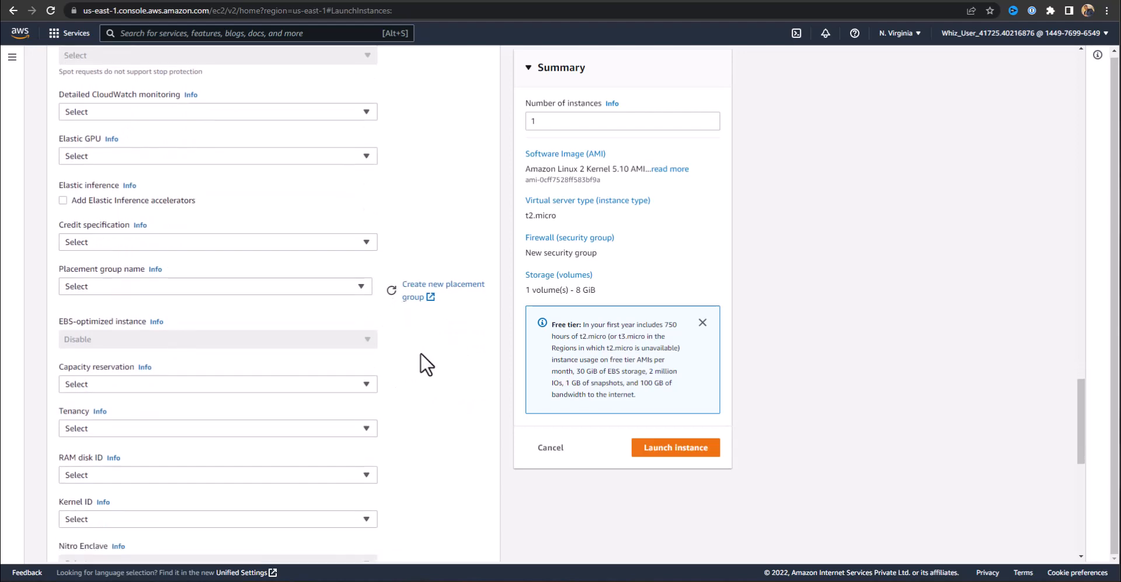
scroll(420, 353, down, 5)
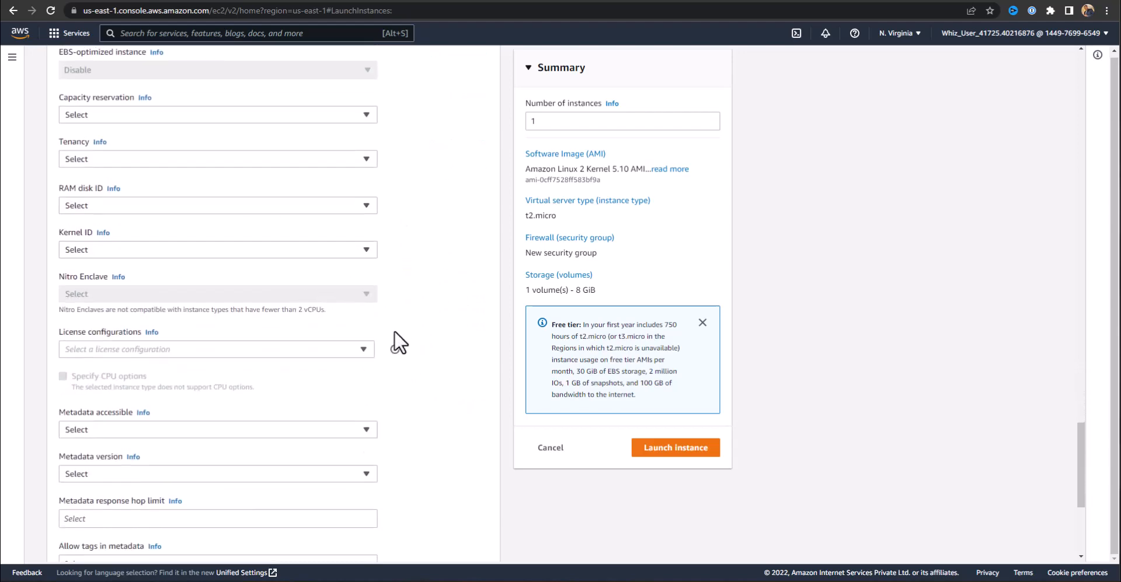
scroll(394, 331, down, 5)
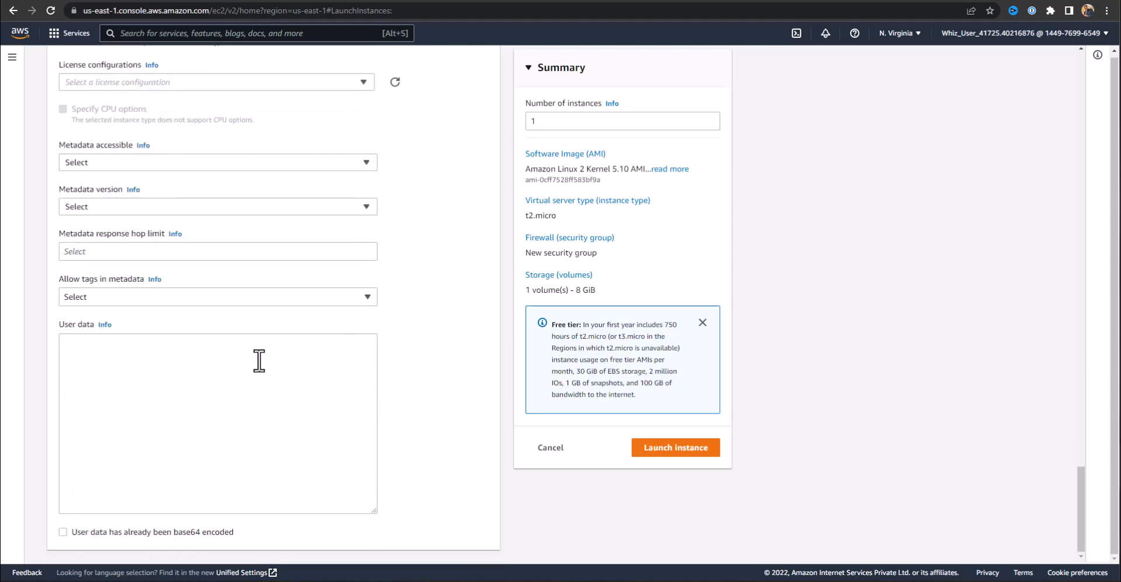
click(214, 368)
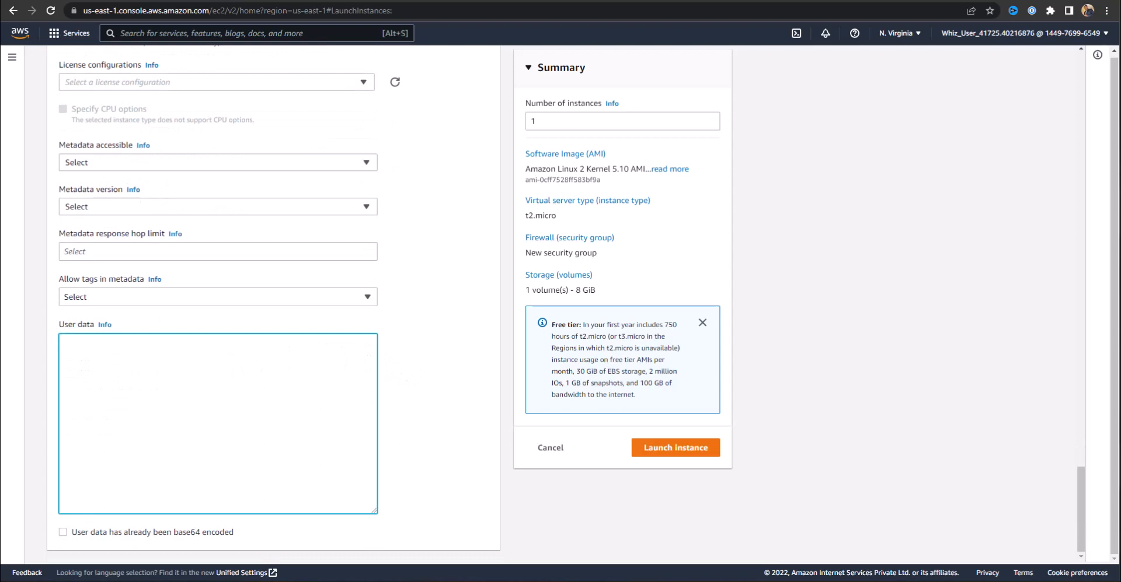
key(alt+Tab)
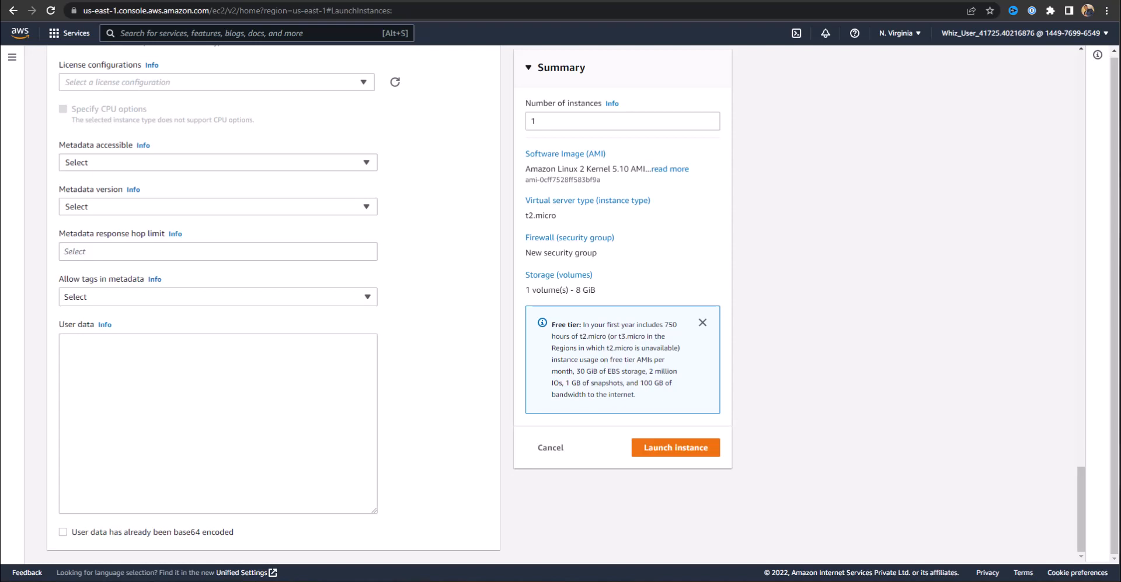
click(126, 376)
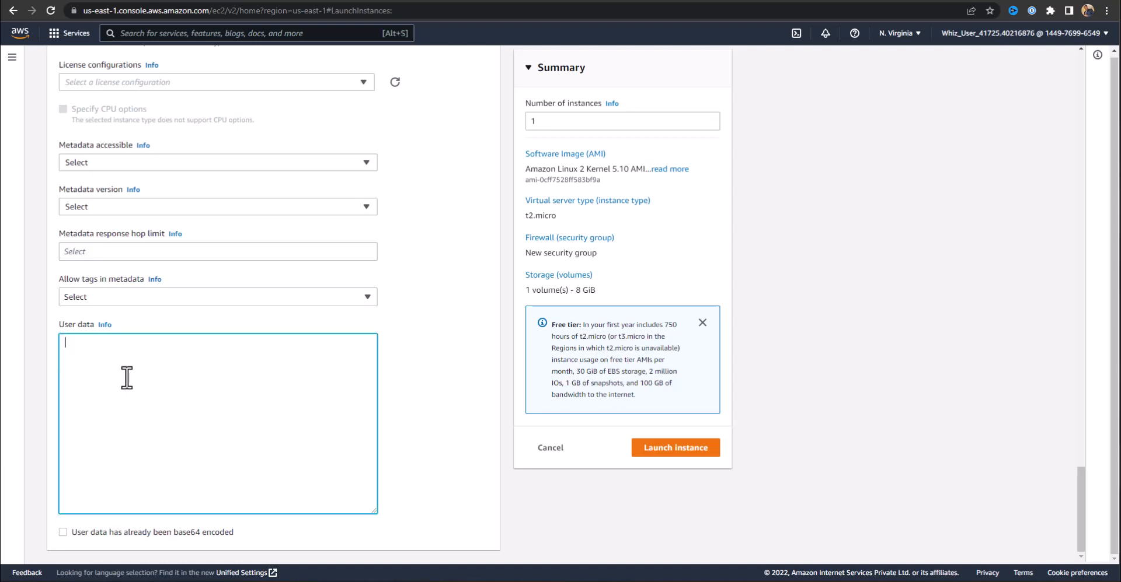
text(#!/bin/bash  sudo su  yum update -y  yum install httpd -y  echo "<html><h1> Welcome to Whizlabs Server</h1><html>" >> /var/www/html/index.html  systemctl start httpd  systemctl enable httpd)
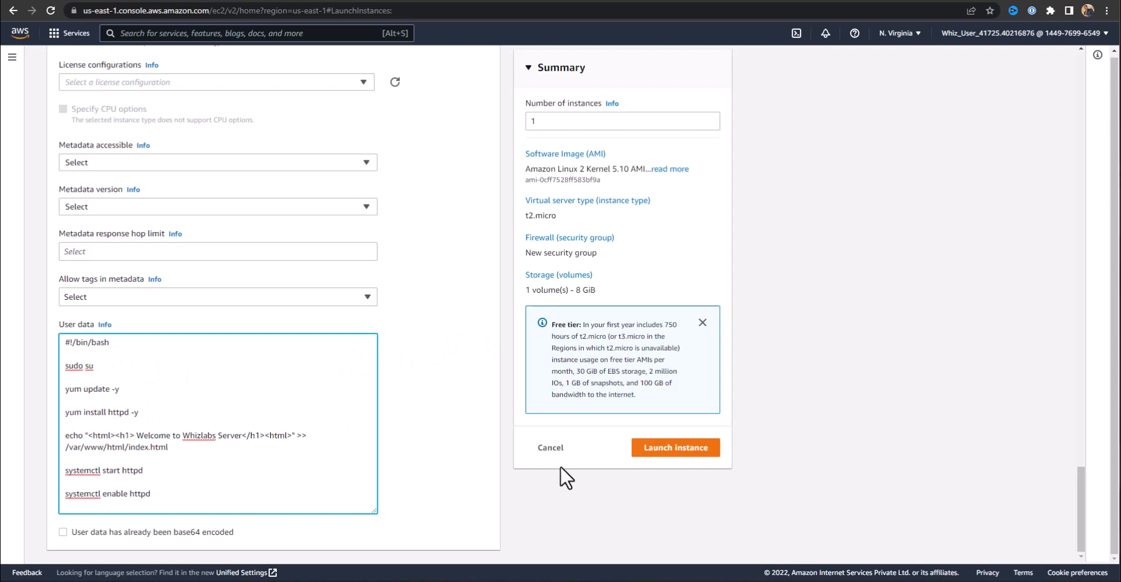
Launch the instance, check its launch log and open the list of all instances
click(665, 454)
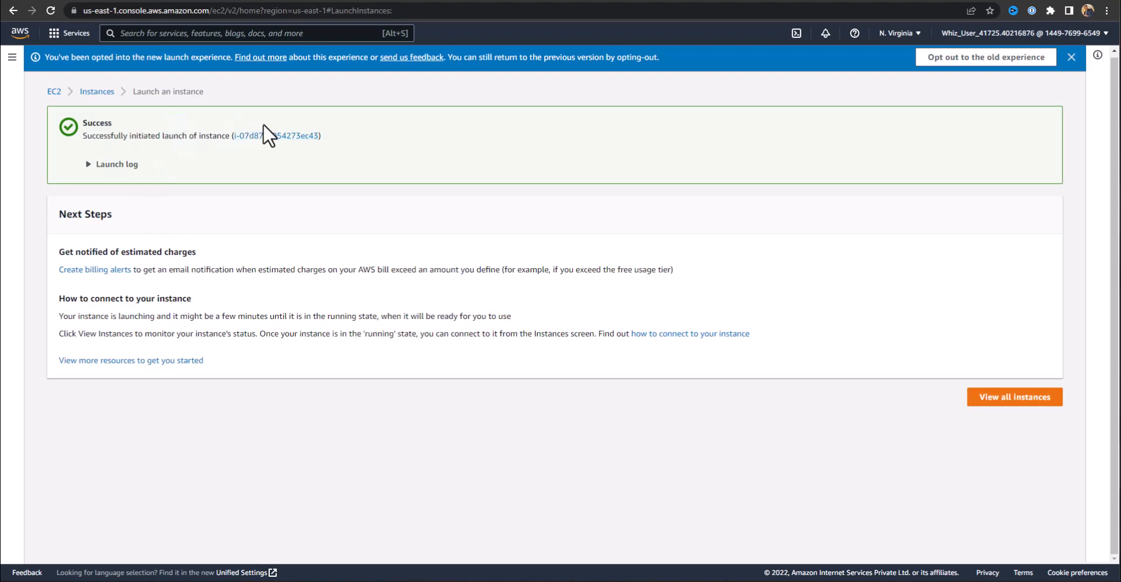
click(92, 165)
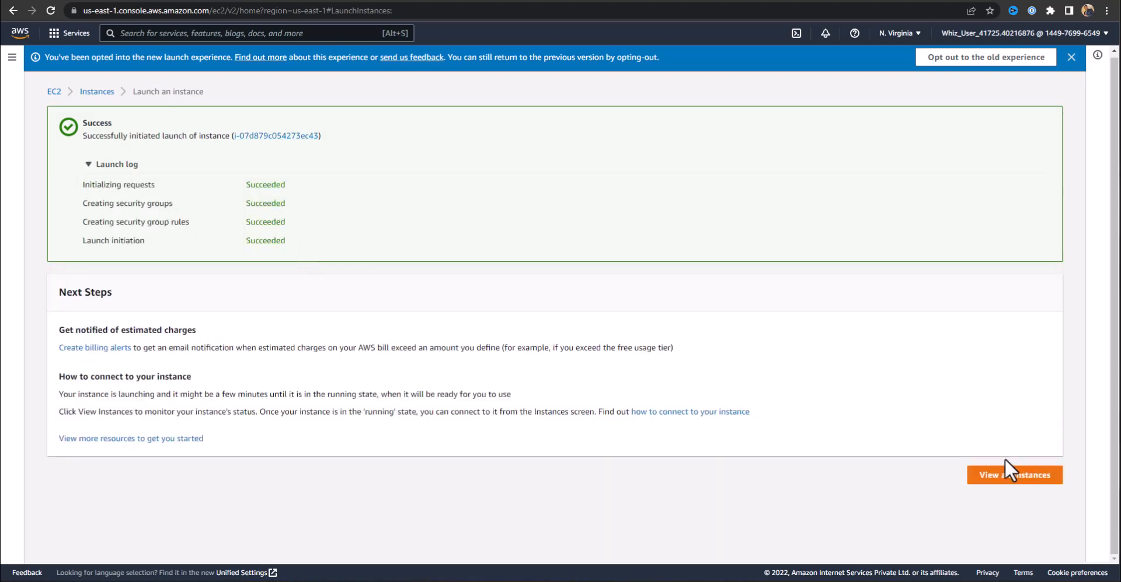
click(1008, 477)
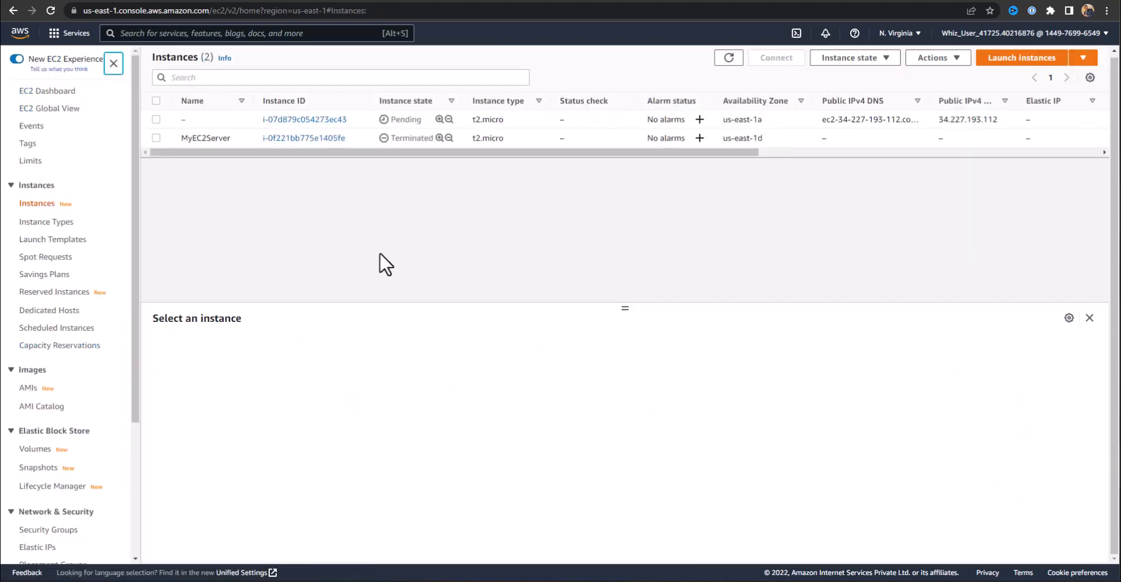
Refresh the instances list to check the new instance's state and status check
mouse_move(192, 138)
mouse_down()
mouse_move(182, 139)
mouse_move(230, 136)
mouse_up()
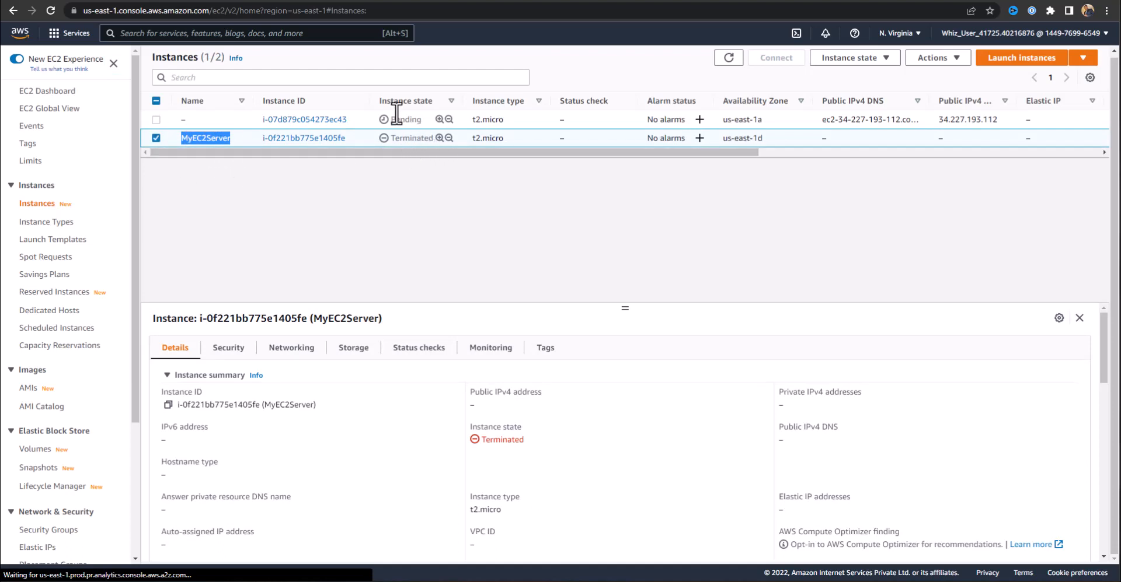
click(728, 59)
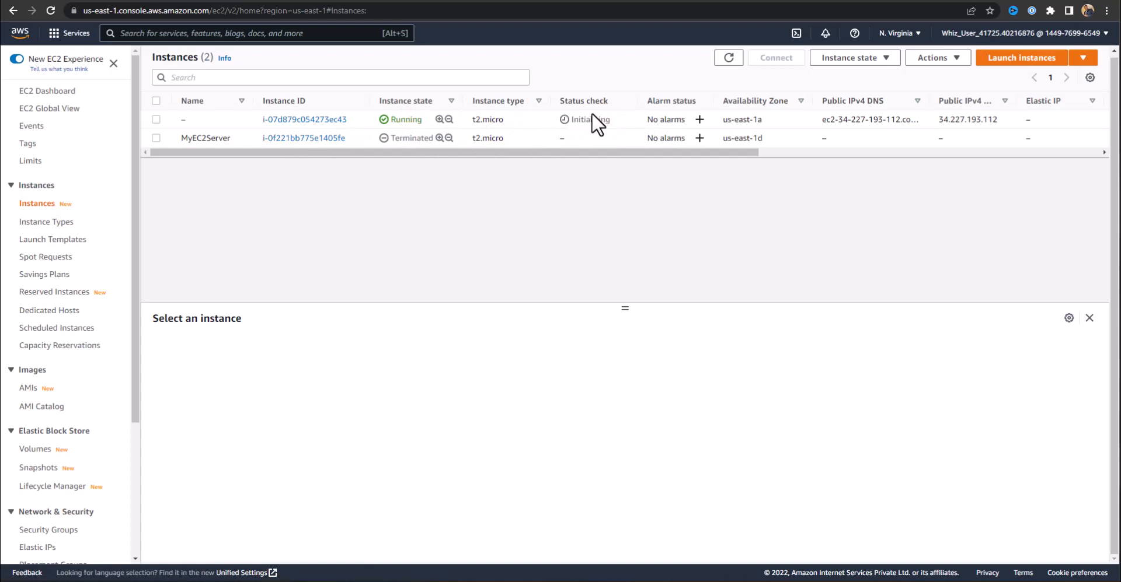
click(728, 59)
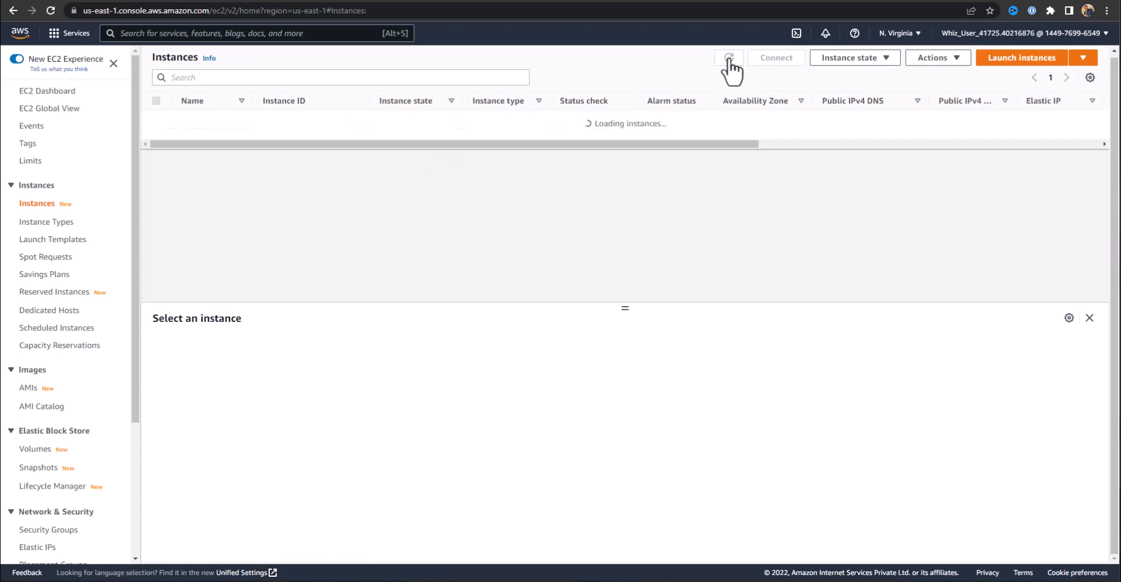
click(728, 58)
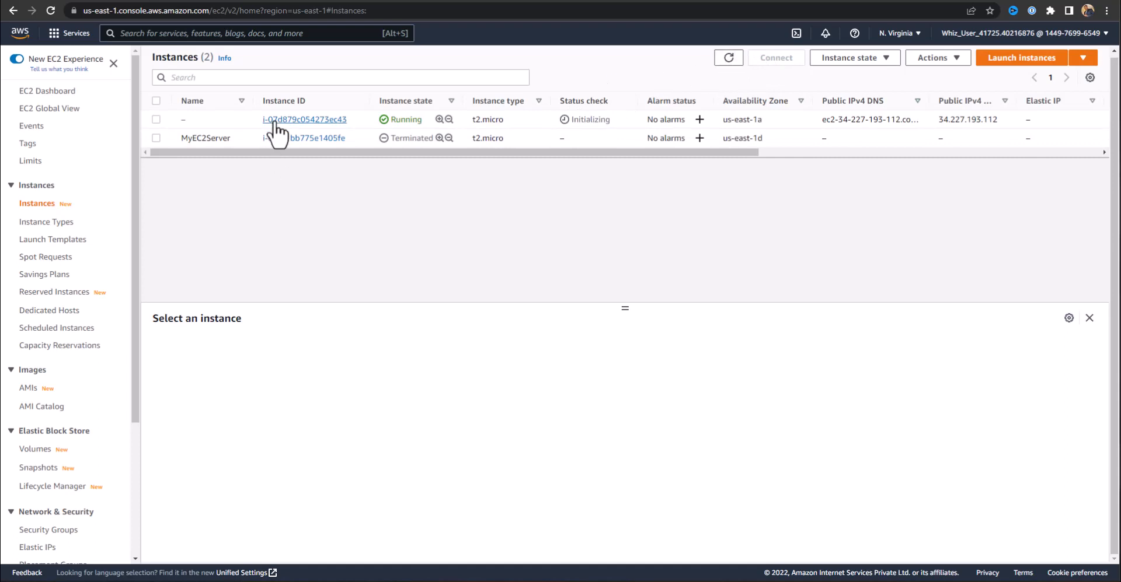
Select the newly launched unnamed instance and review its summary and instance details
click(156, 118)
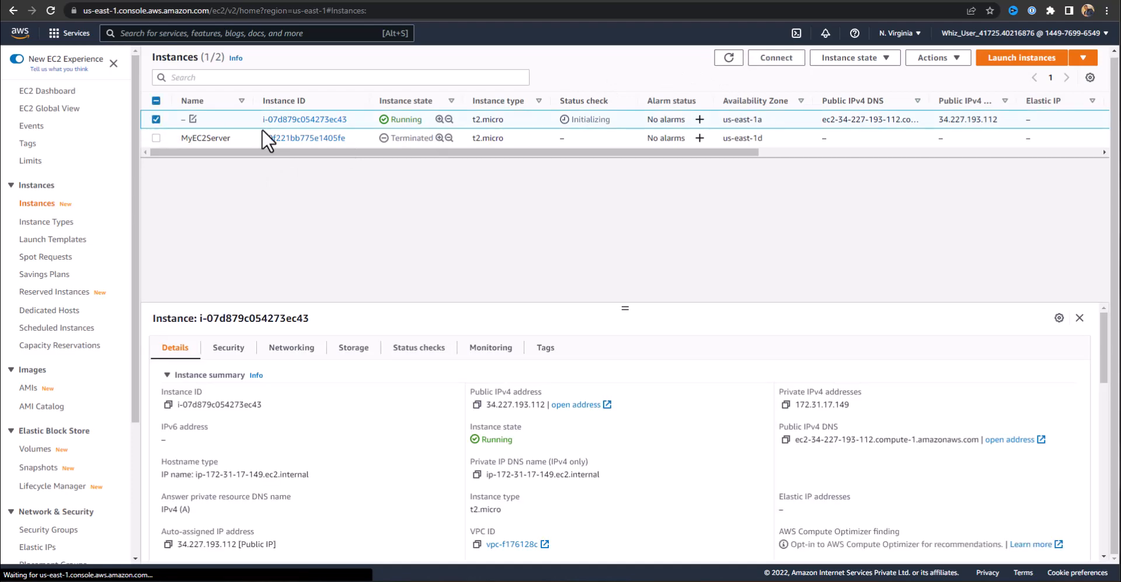
scroll(450, 422, down, 1)
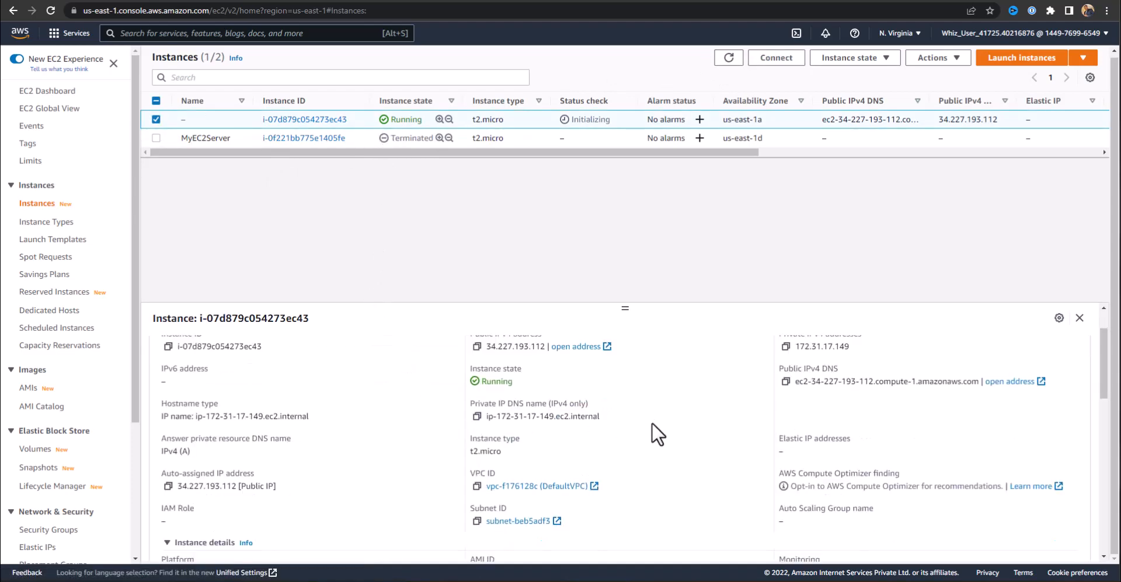
scroll(637, 435, up, 1)
scroll(632, 432, down, 3)
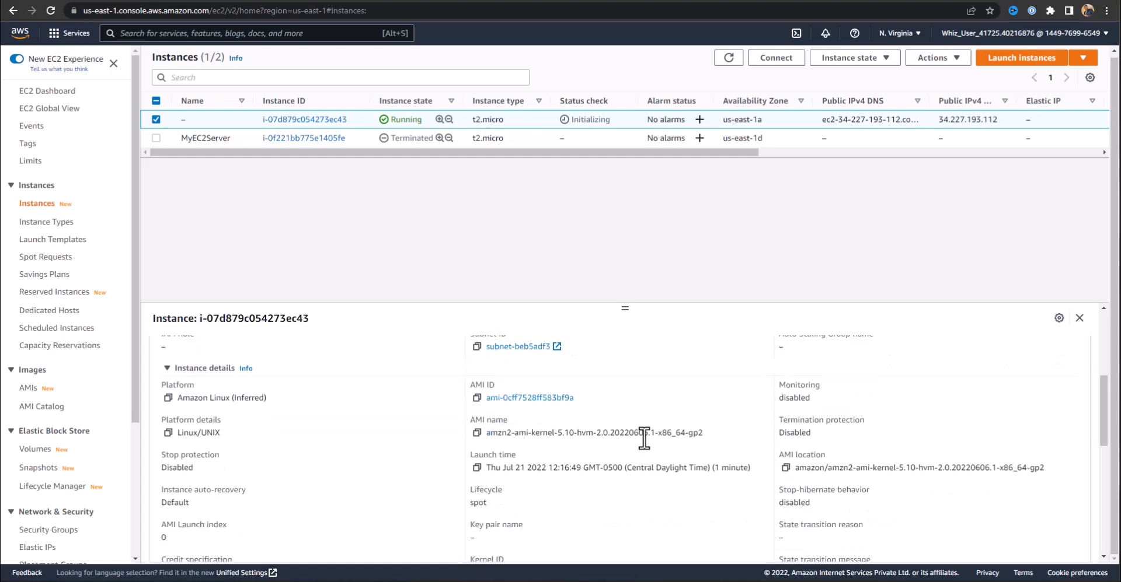
scroll(369, 439, up, 4)
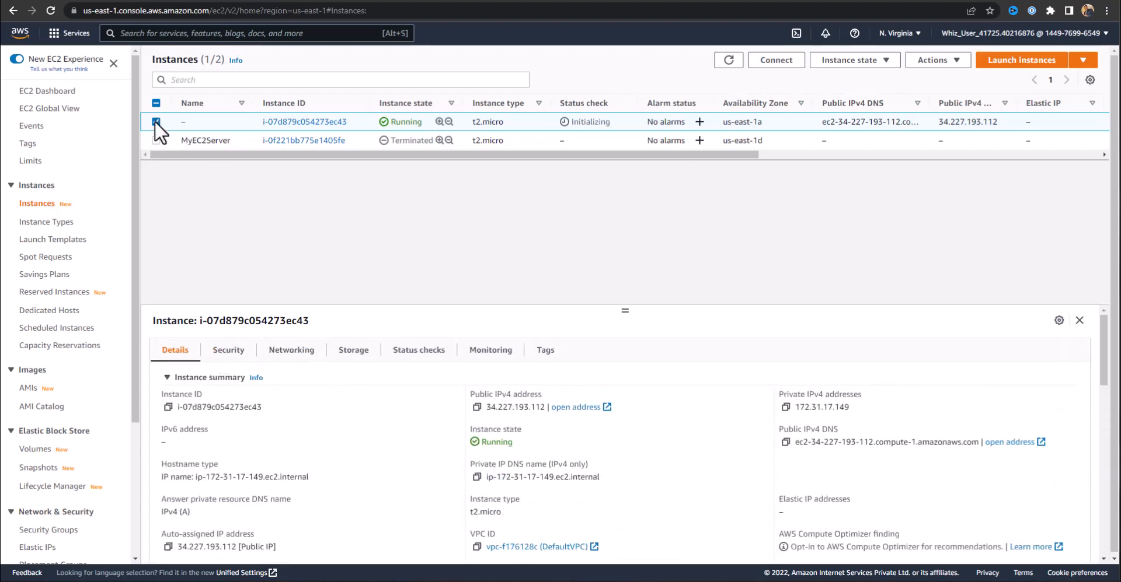
Review the new instance's security details, including its inbound and outbound rules
click(228, 350)
scroll(353, 440, down, 1)
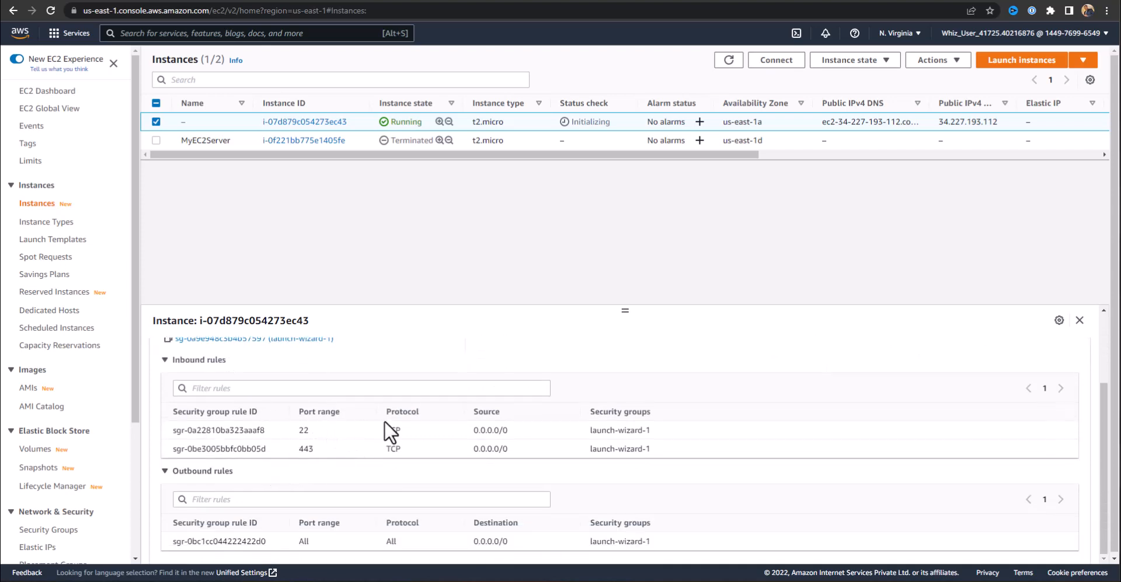
scroll(340, 444, up, 3)
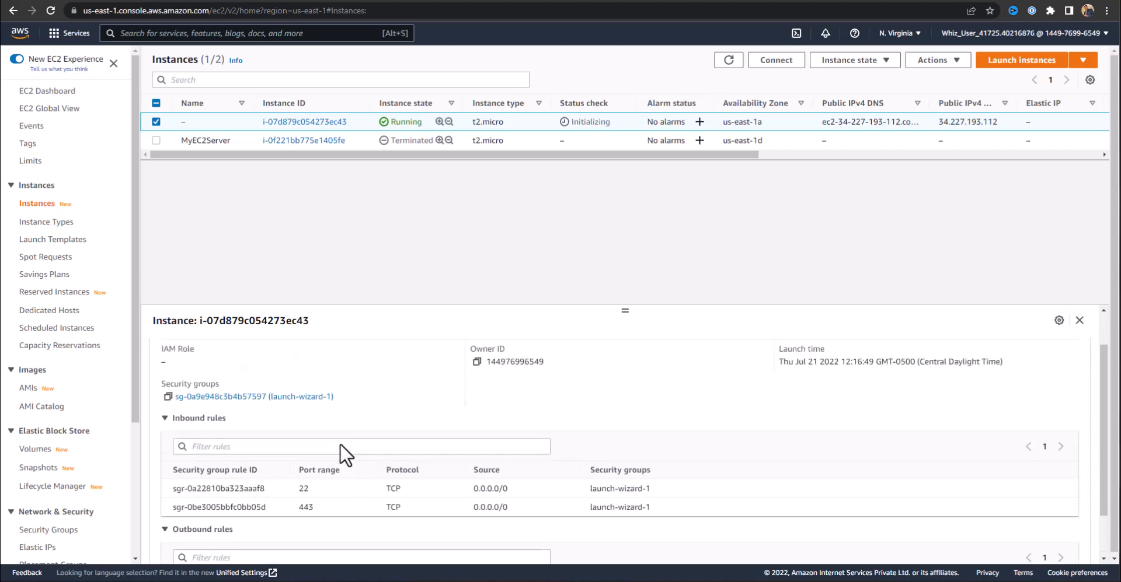
scroll(334, 450, down, 3)
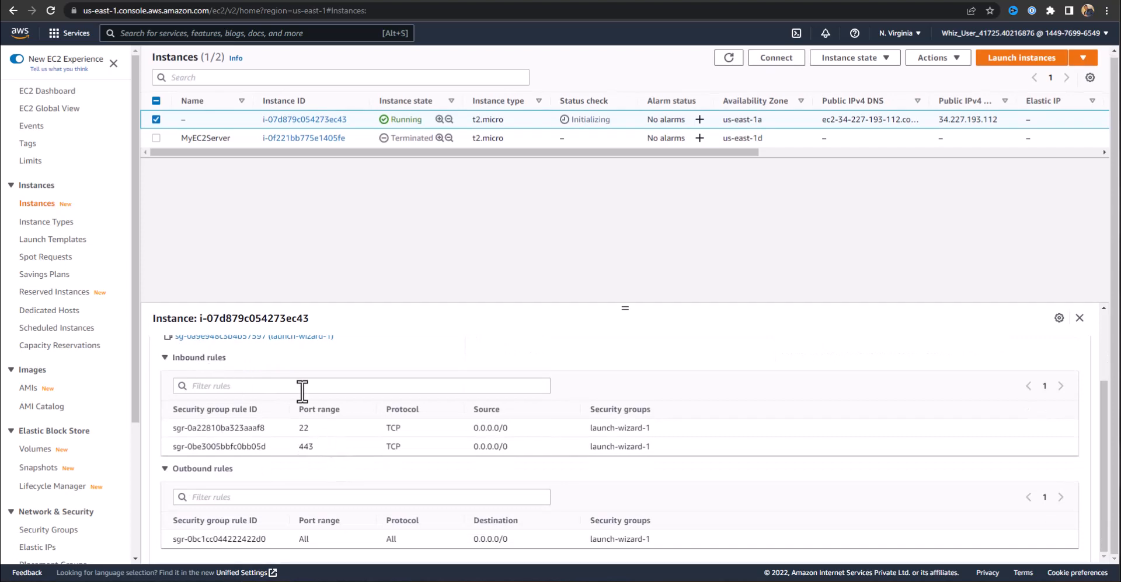
scroll(578, 478, up, 3)
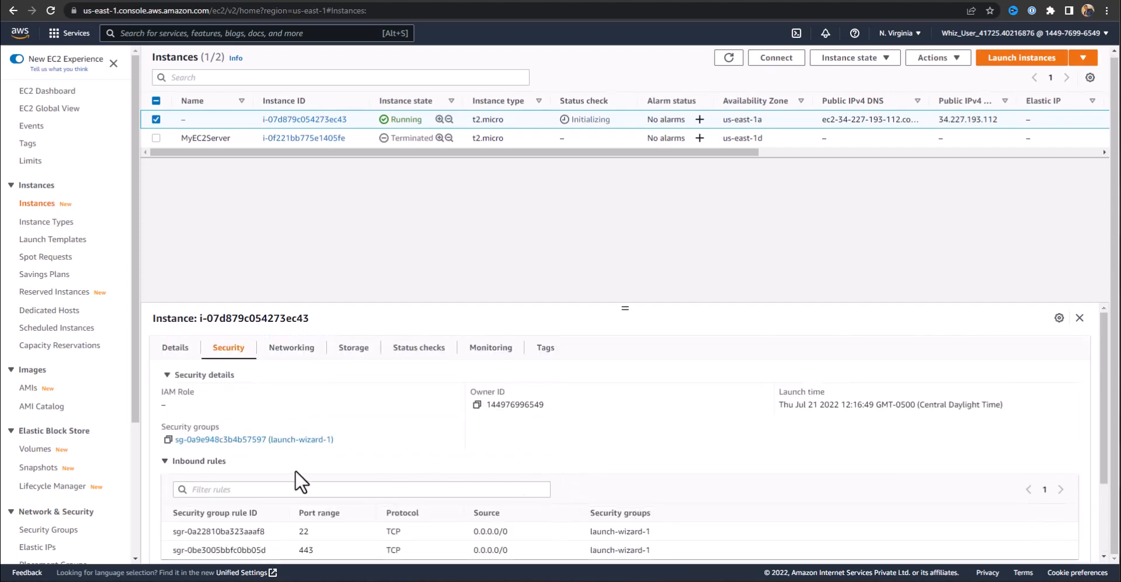
Open the instance's launch-wizard-1 security group and bring up its inbound rules for editing
scroll(295, 461, down, 2)
click(287, 383)
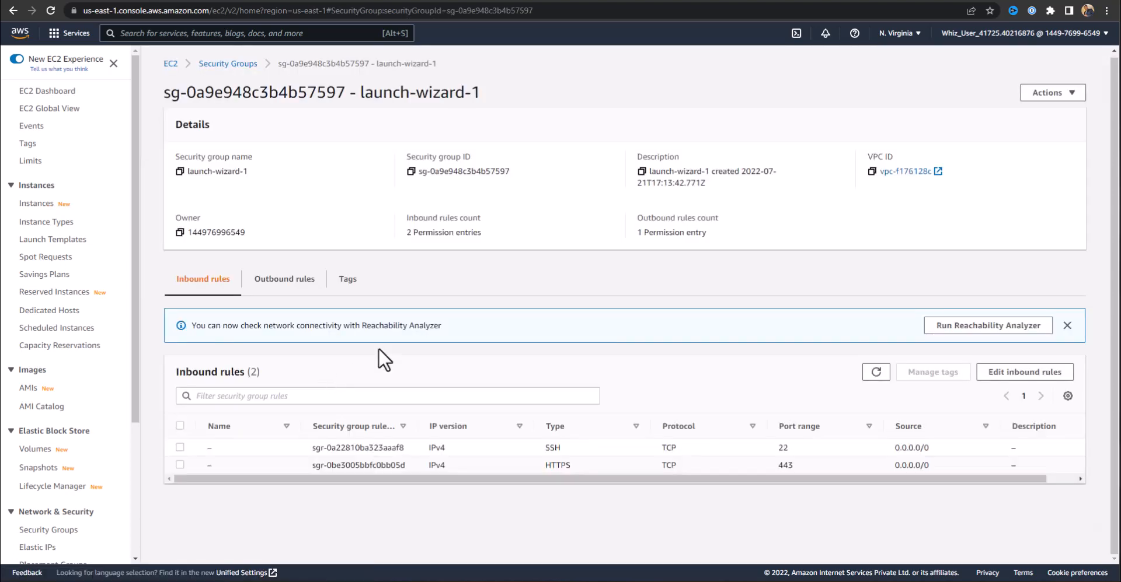
click(1009, 377)
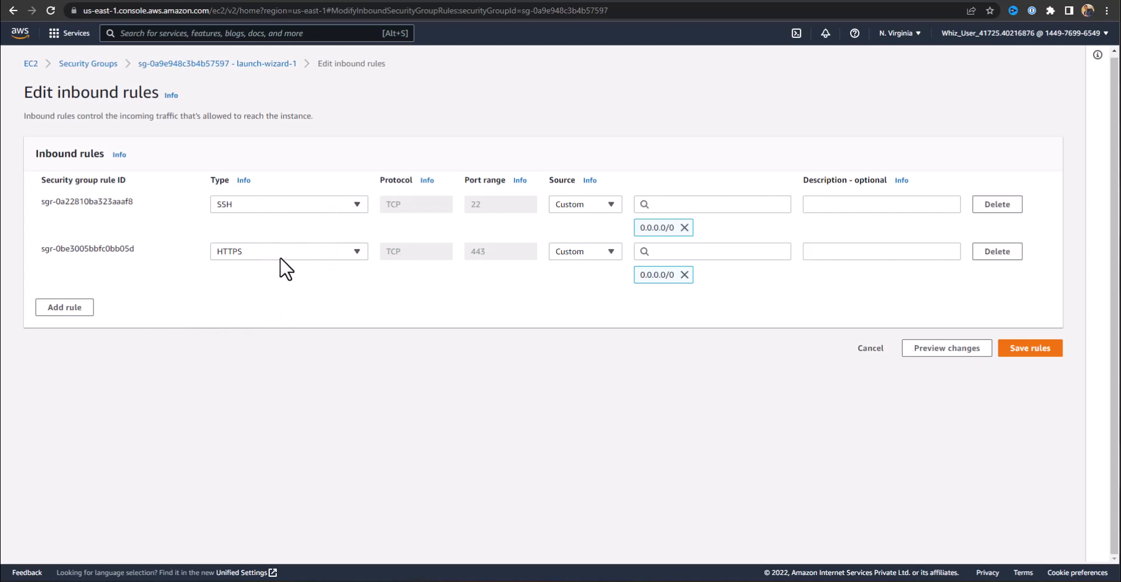
Add a new inbound rule to the security group and look through the available rule types
click(53, 309)
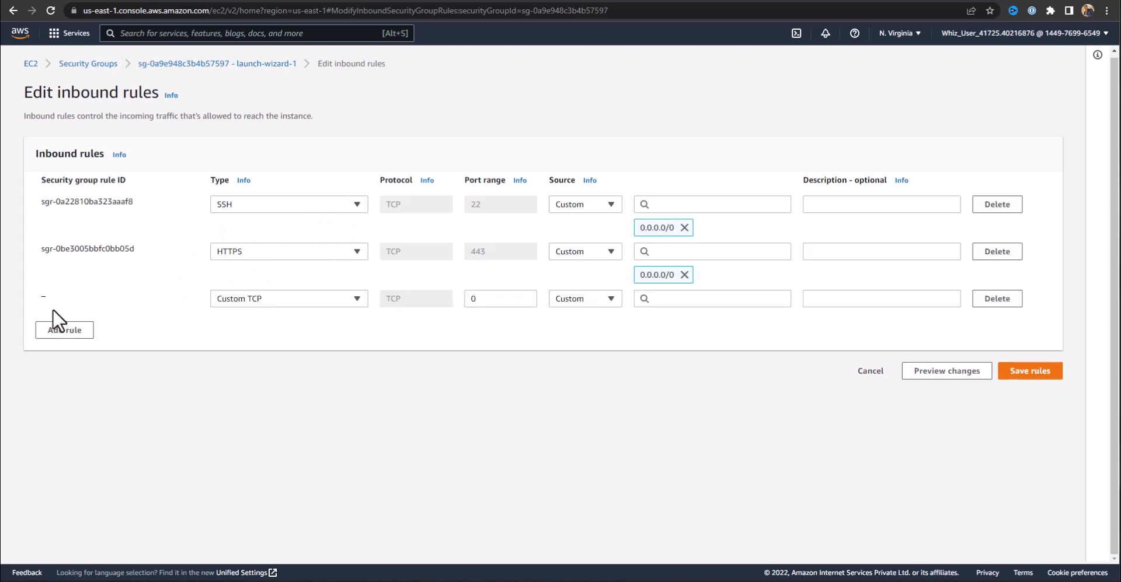
click(356, 298)
scroll(274, 420, down, 3)
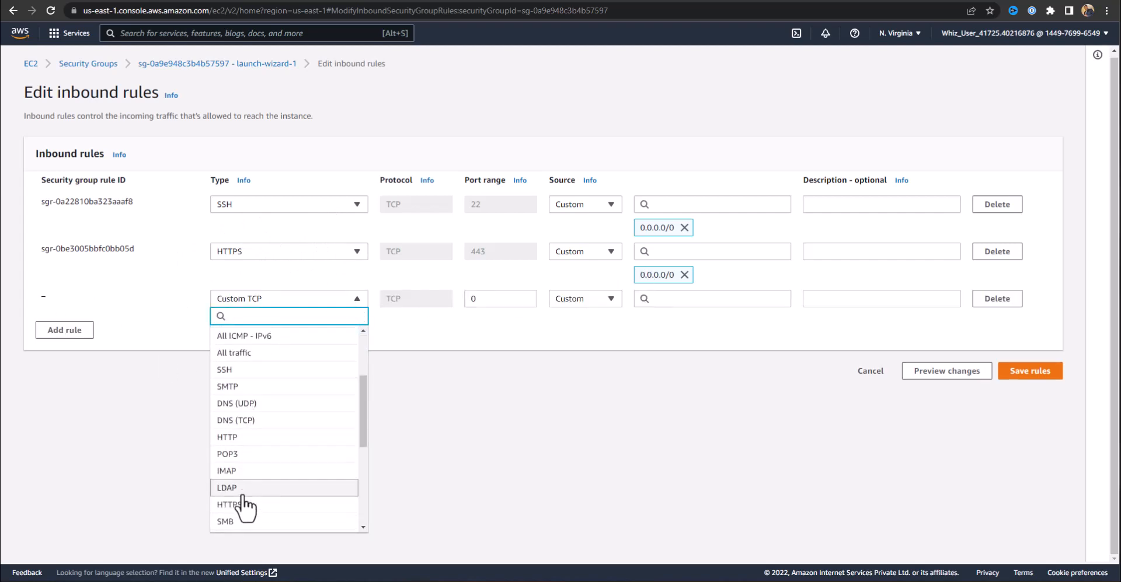
scroll(245, 499, down, 1)
scroll(248, 493, down, 3)
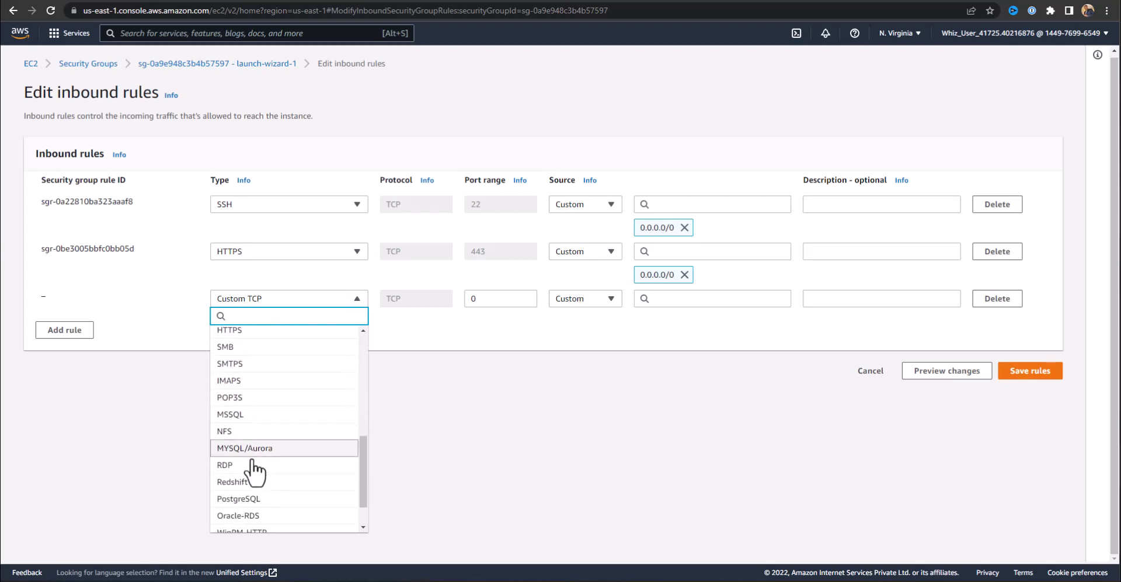
scroll(252, 487, down, 1)
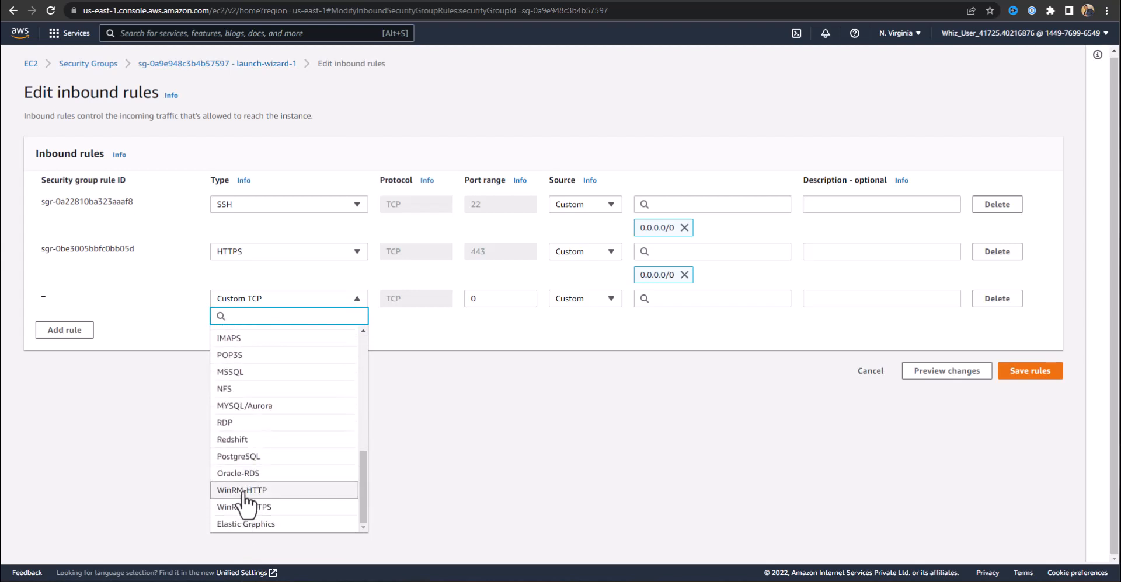
scroll(255, 416, up, 3)
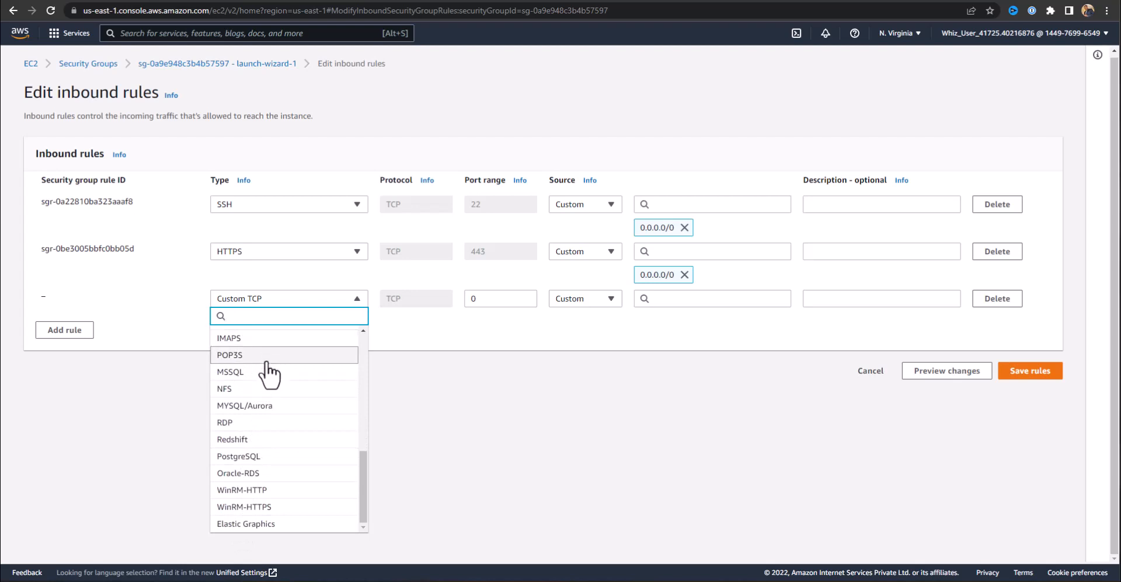
scroll(285, 425, up, 5)
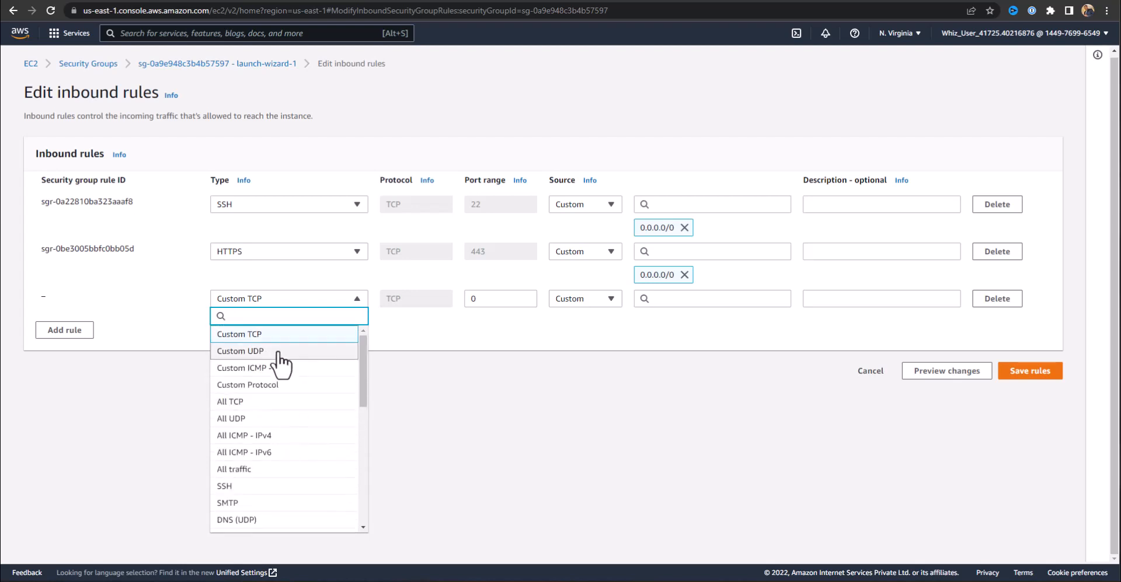
click(476, 426)
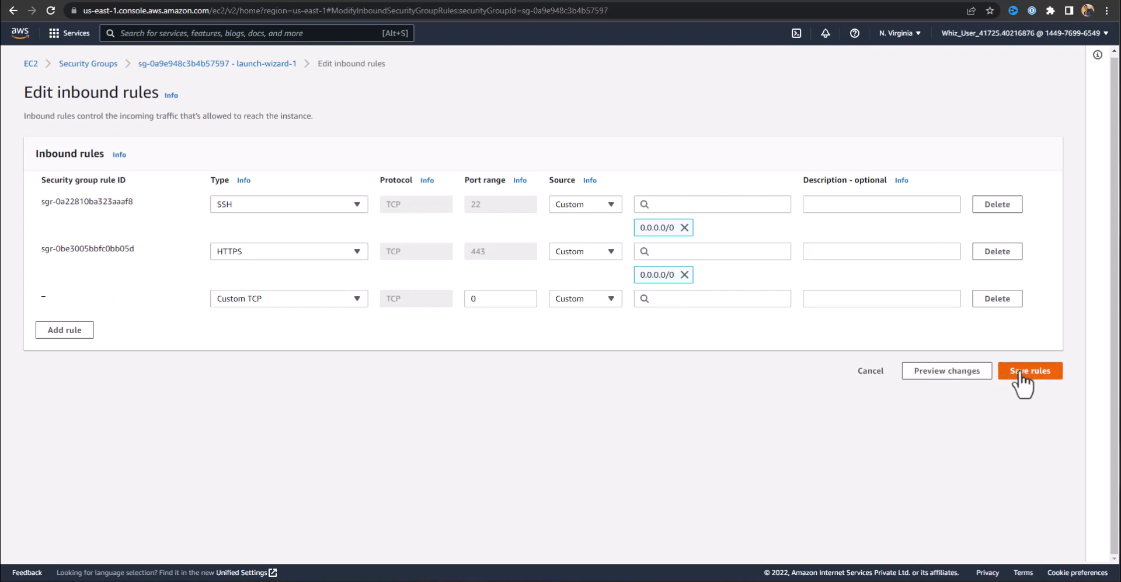
Set the new inbound rule's type to HTTP
click(251, 300)
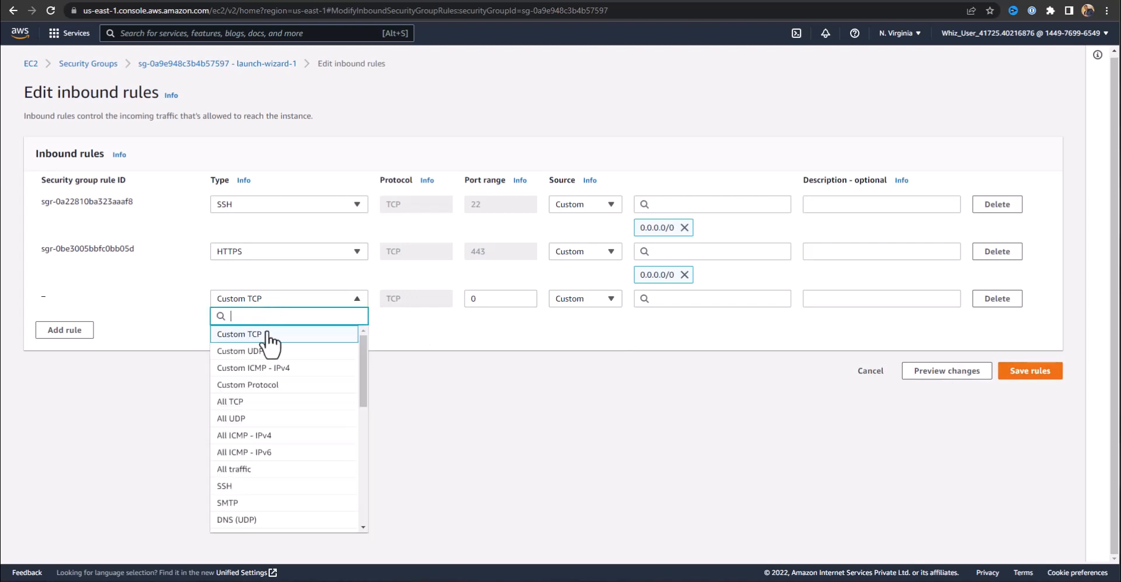
scroll(269, 487, down, 2)
scroll(268, 485, down, 1)
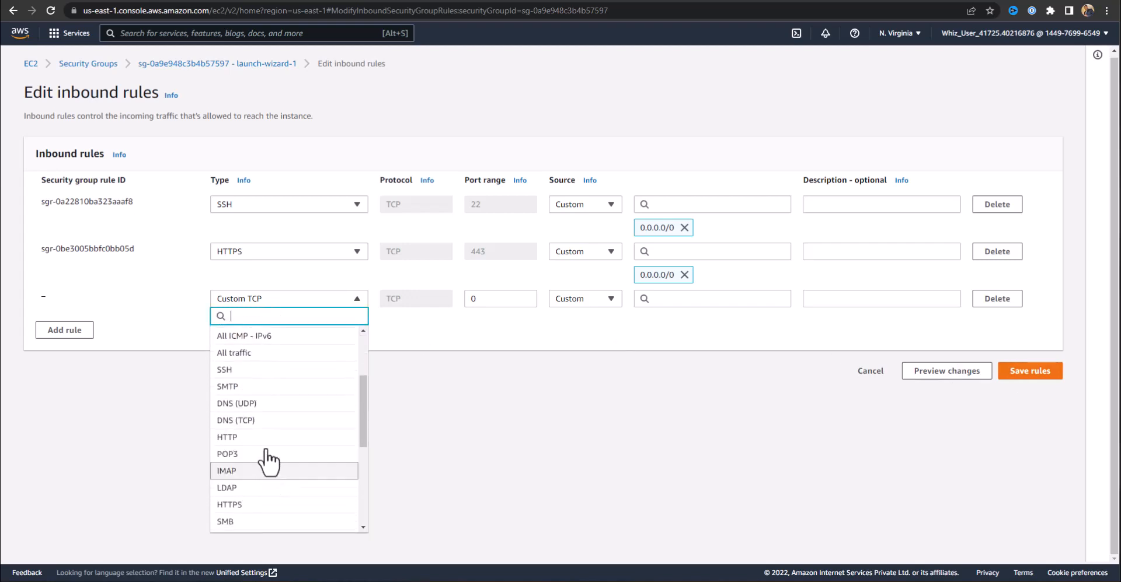
click(266, 459)
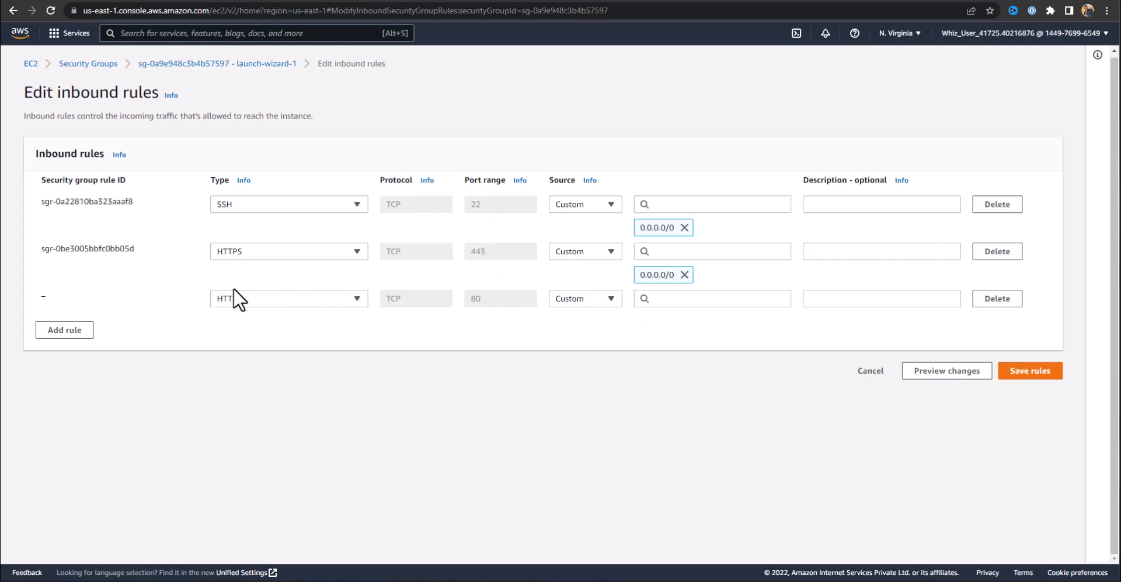
Allow source 0.0.0.0/0 for the new HTTP rule and save the inbound rules
click(692, 301)
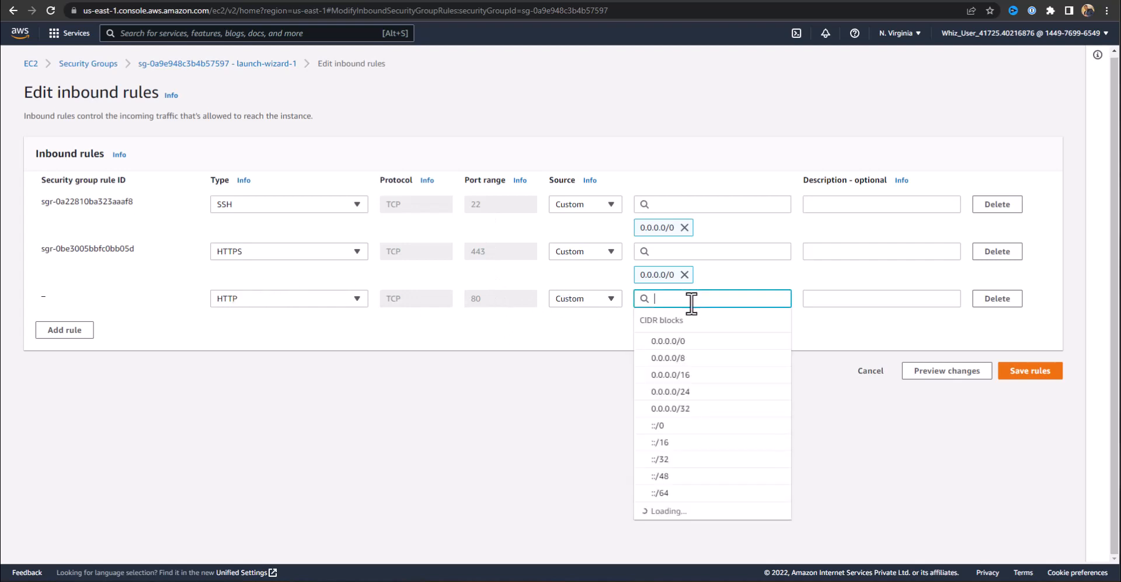
click(697, 344)
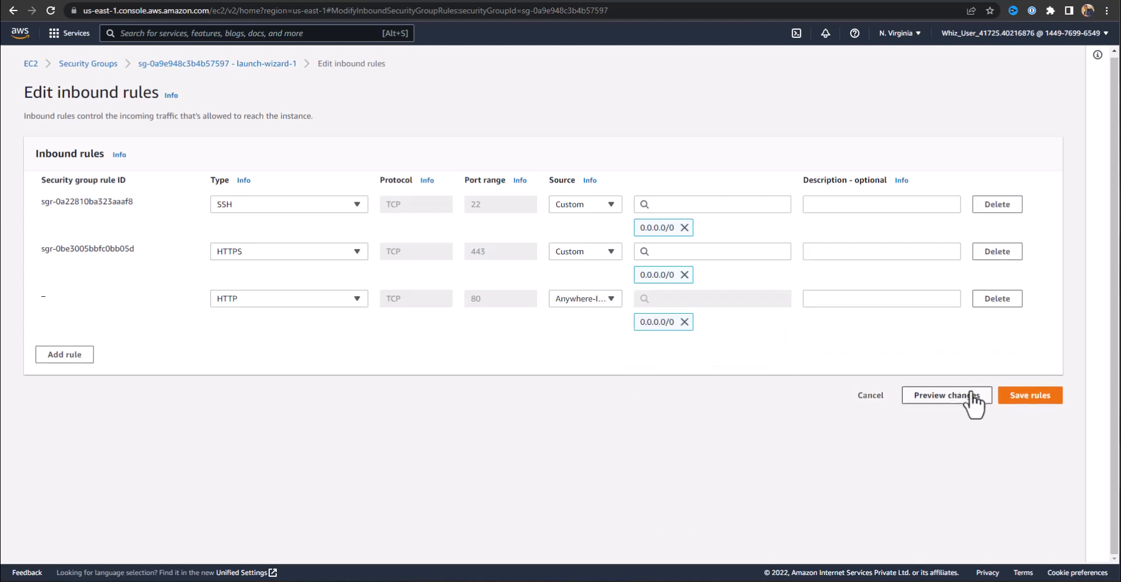
click(1029, 396)
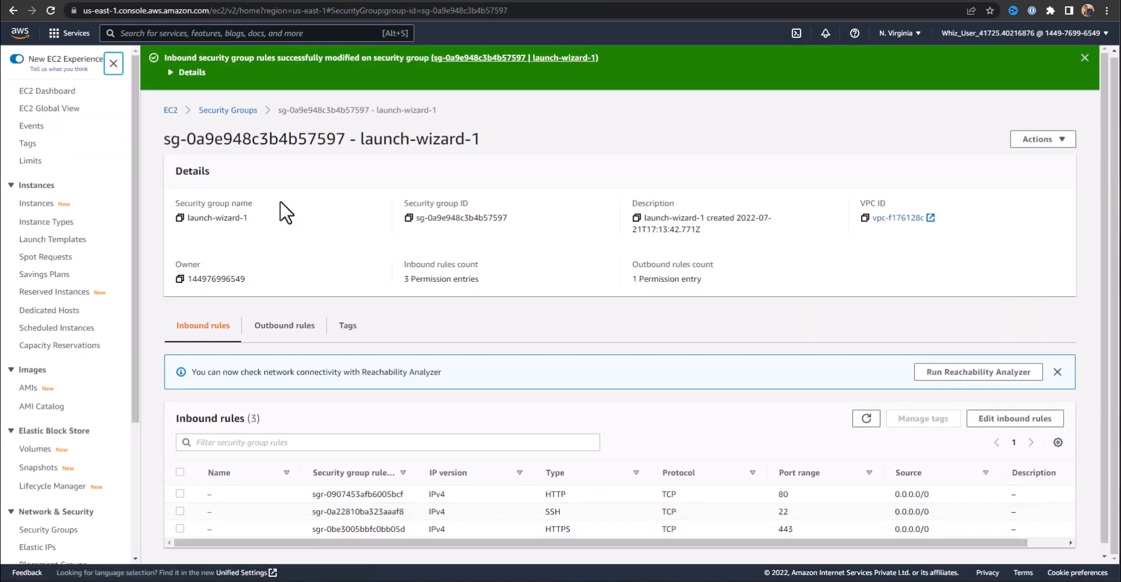
Go back through the EC2 dashboard to the running instances and select the t2.micro instance
click(170, 110)
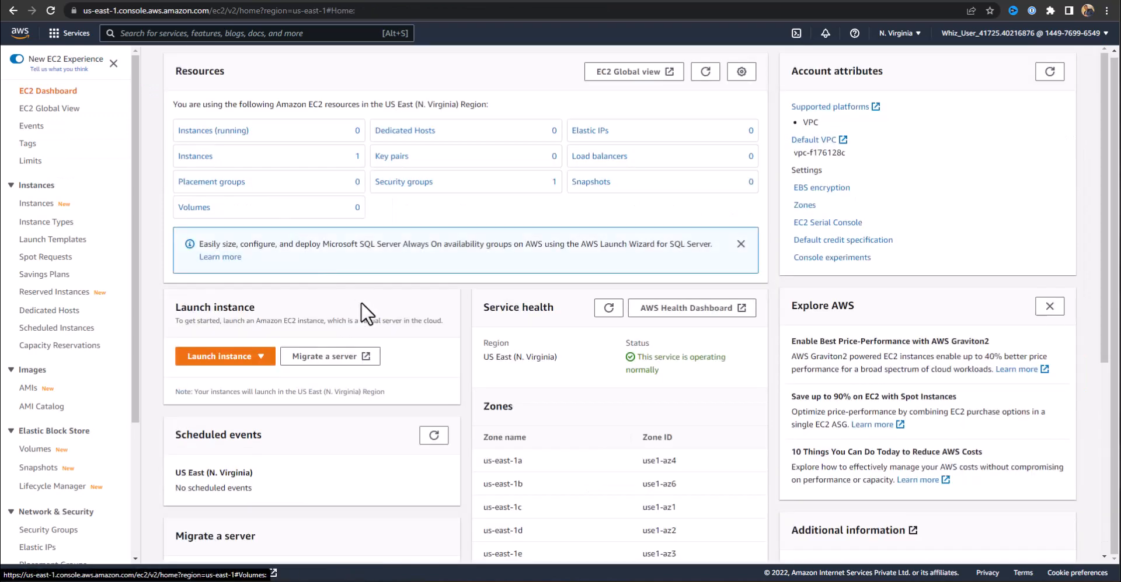
click(210, 131)
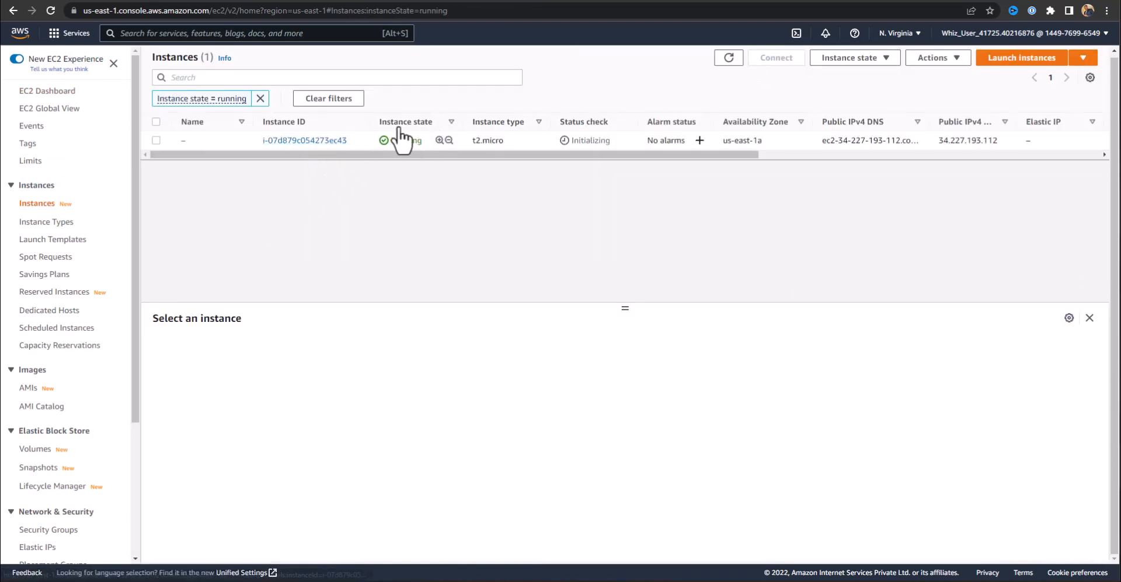
click(156, 140)
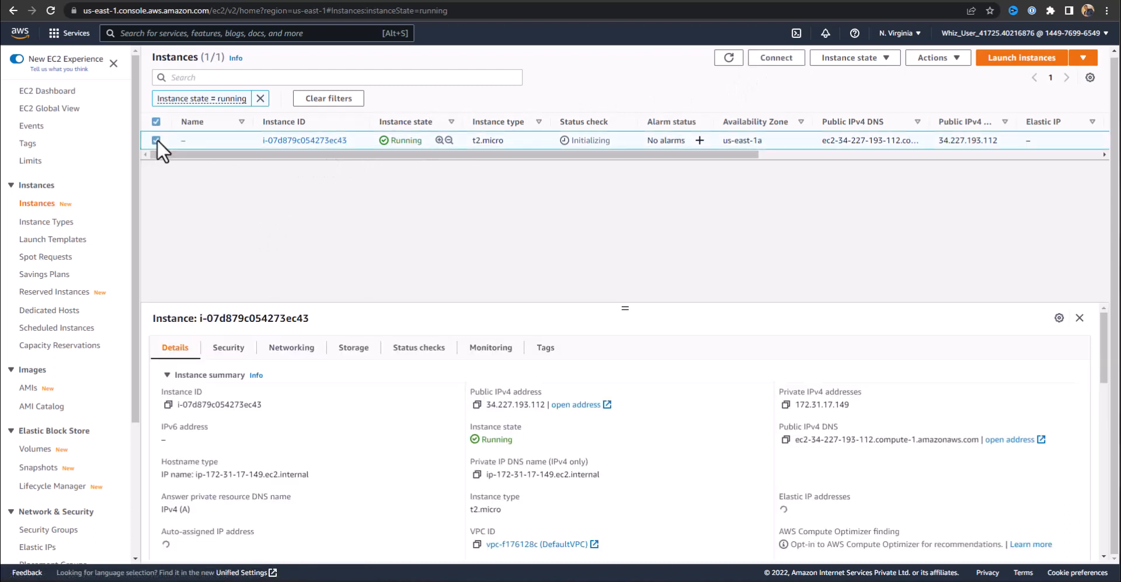
Open the instance's public IPv4 address to test the web server, and return to the instances list
click(573, 408)
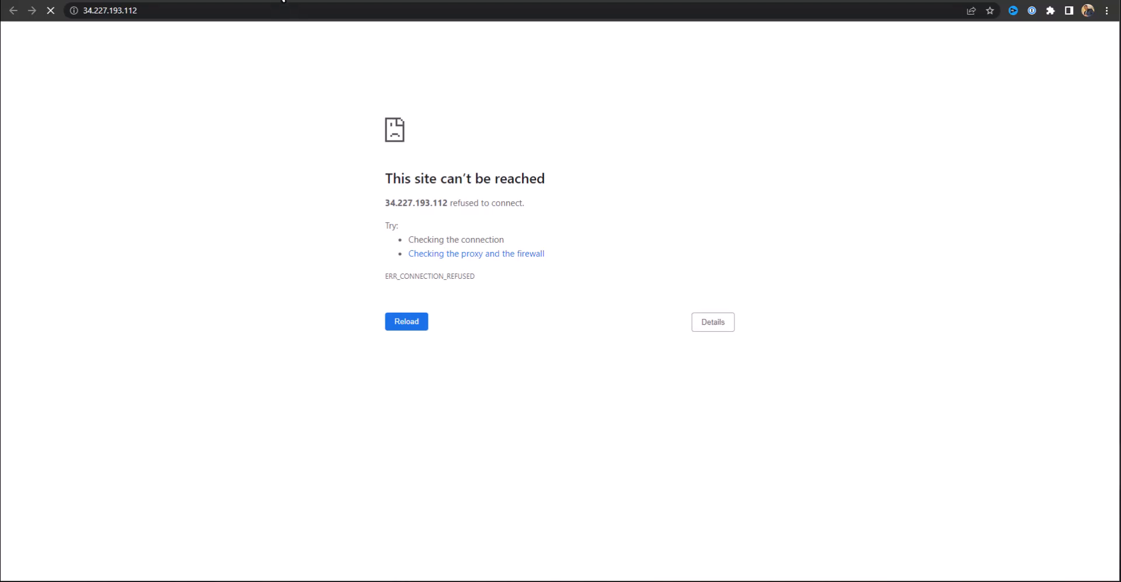
click(273, 2)
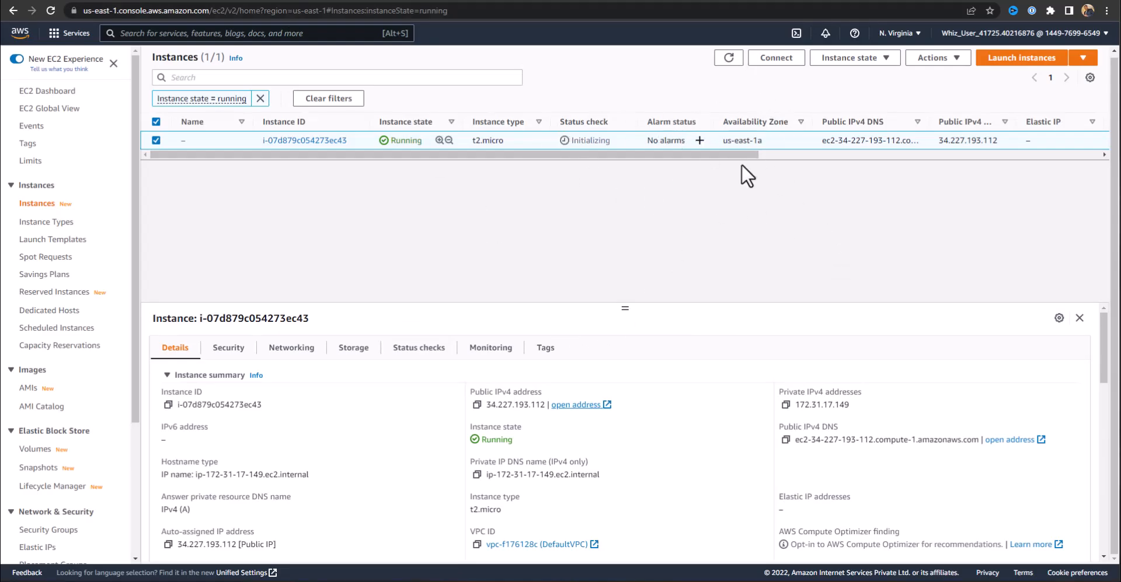
drag(746, 155, 437, 141)
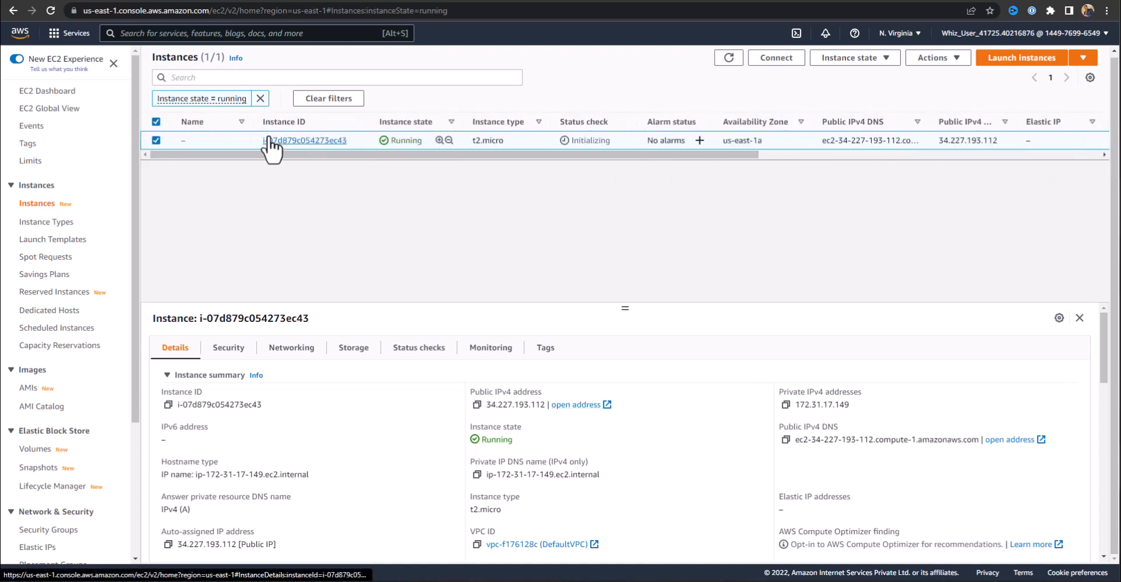